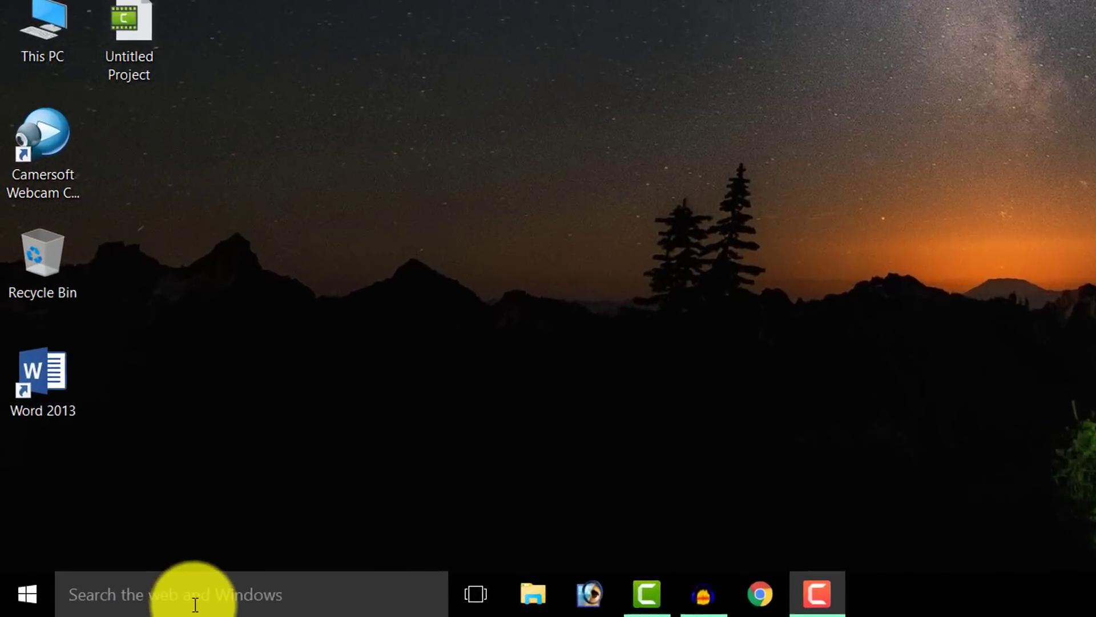
- Open Power Options from a search for "power op", switch the power plan to Power saver and close the window
left_click(122, 604)
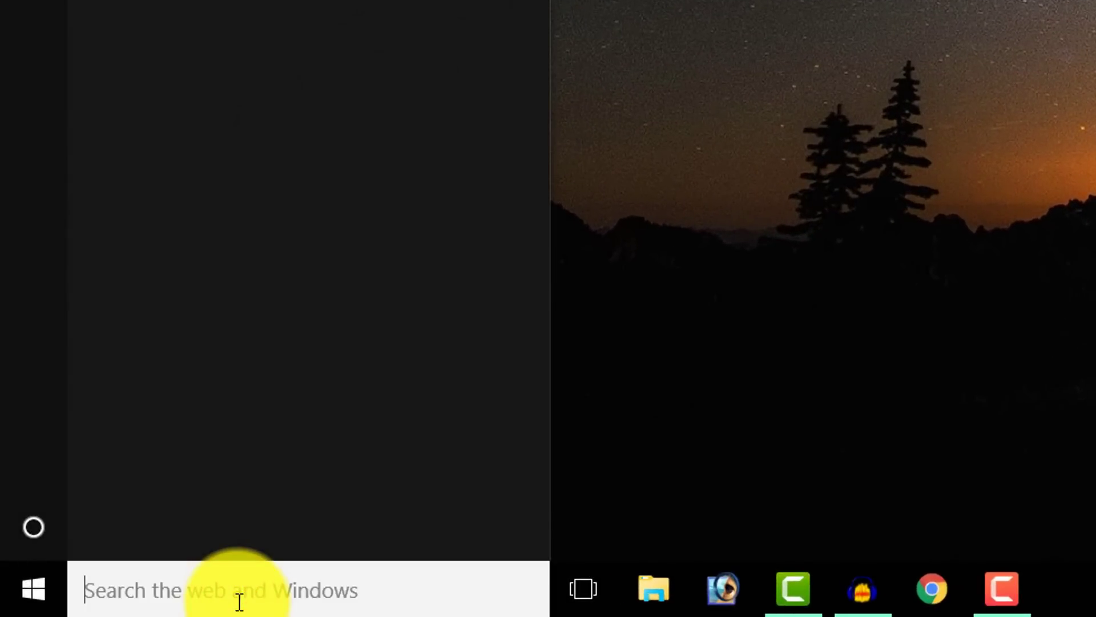
type("power")
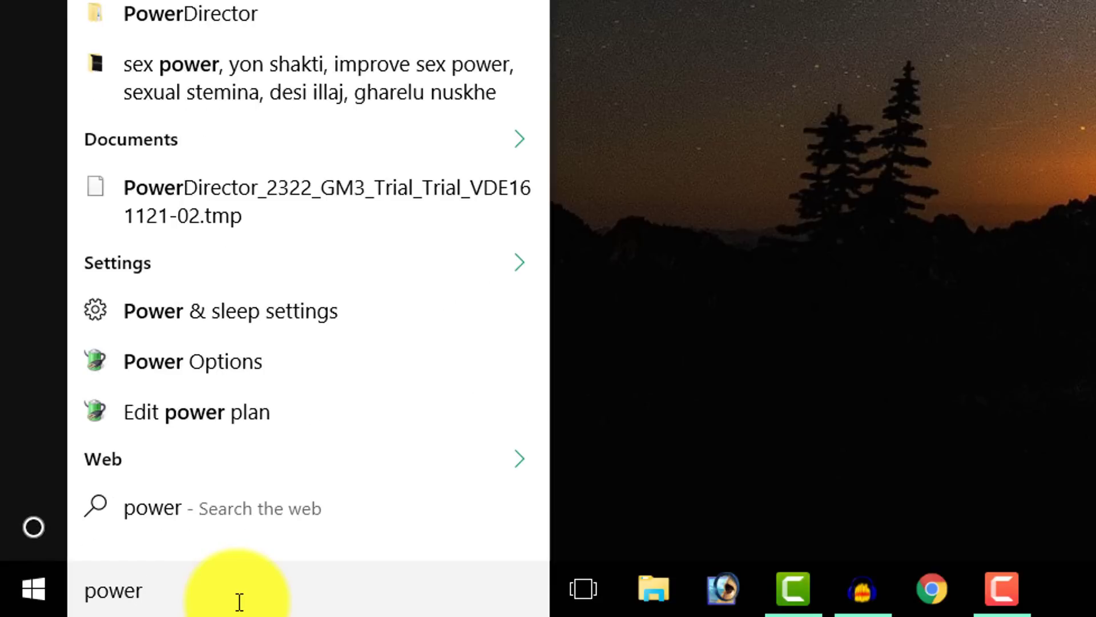
type(" op")
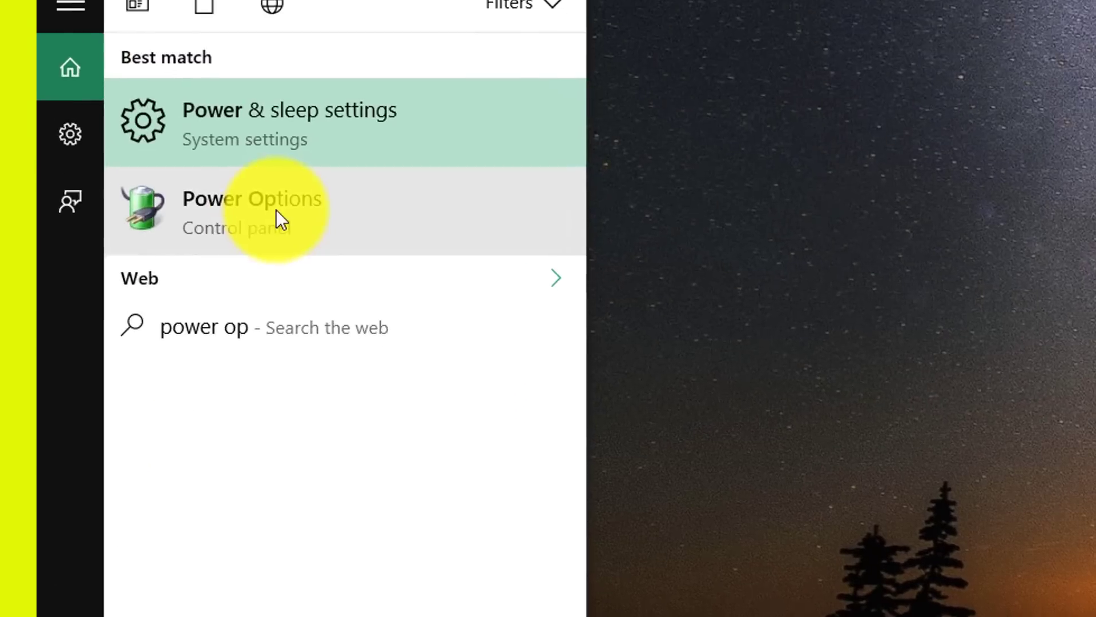
left_click(282, 220)
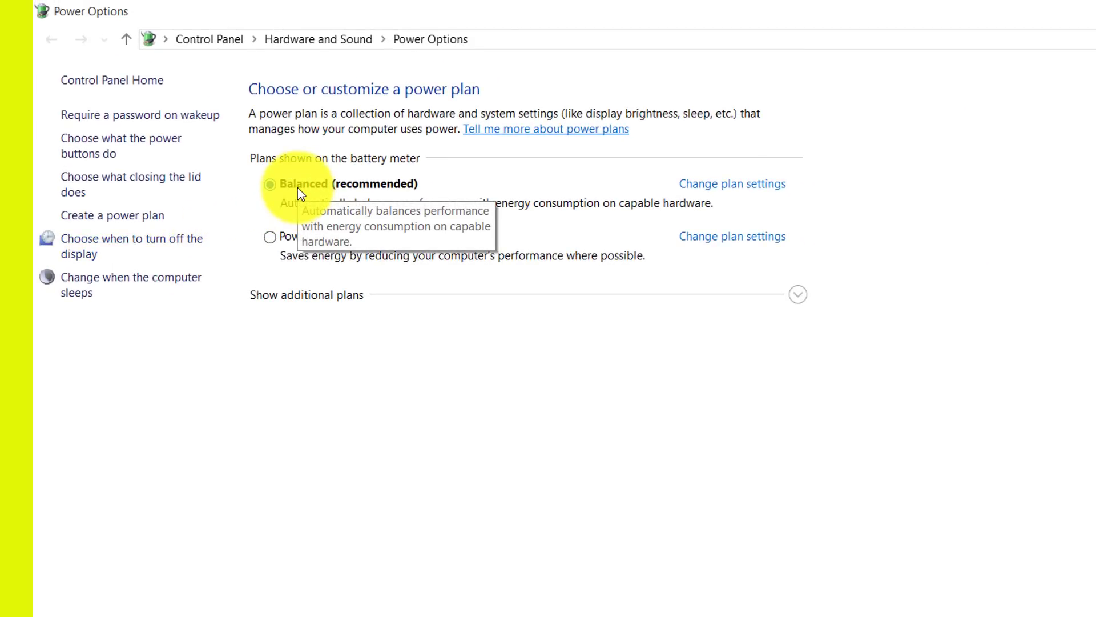
left_click(270, 237)
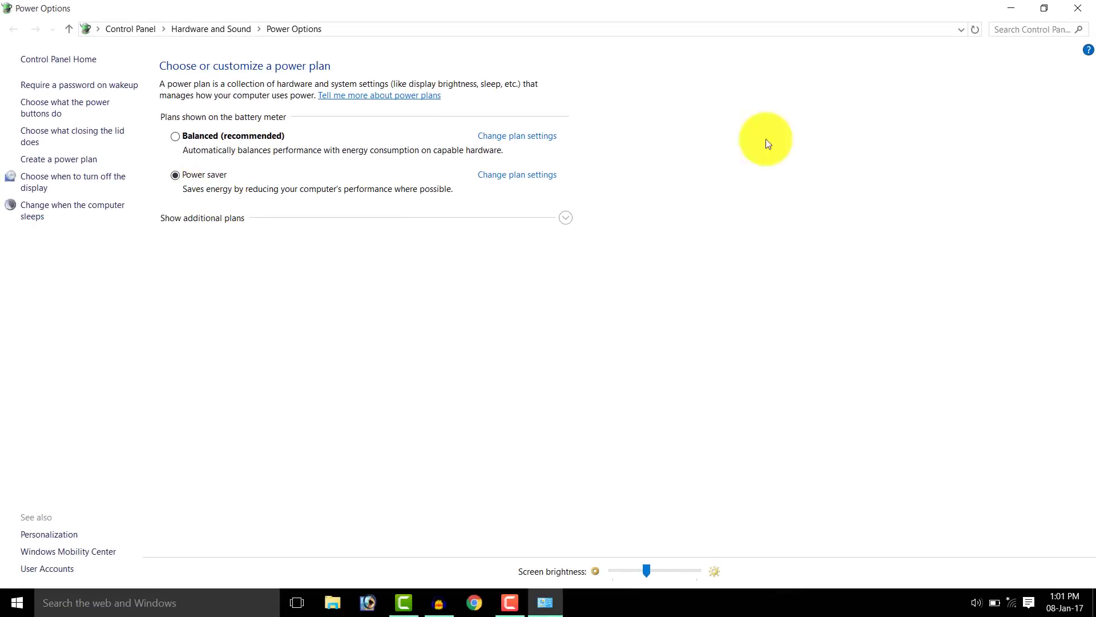
left_click(1078, 8)
- Refresh the desktop three times
right_click(388, 128)
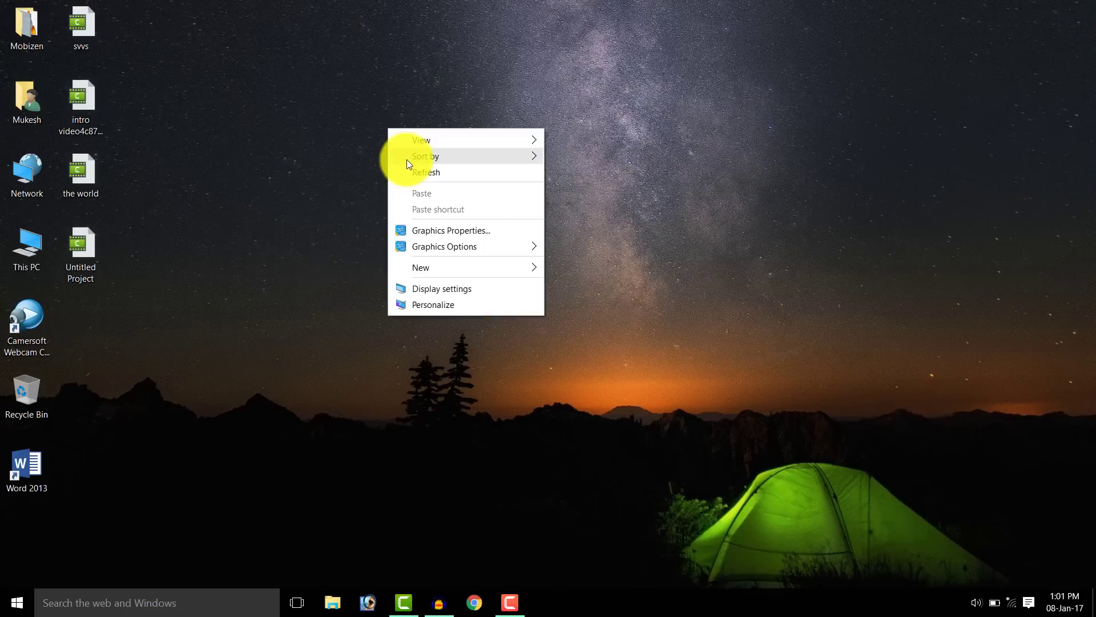
left_click(414, 173)
right_click(335, 142)
left_click(372, 186)
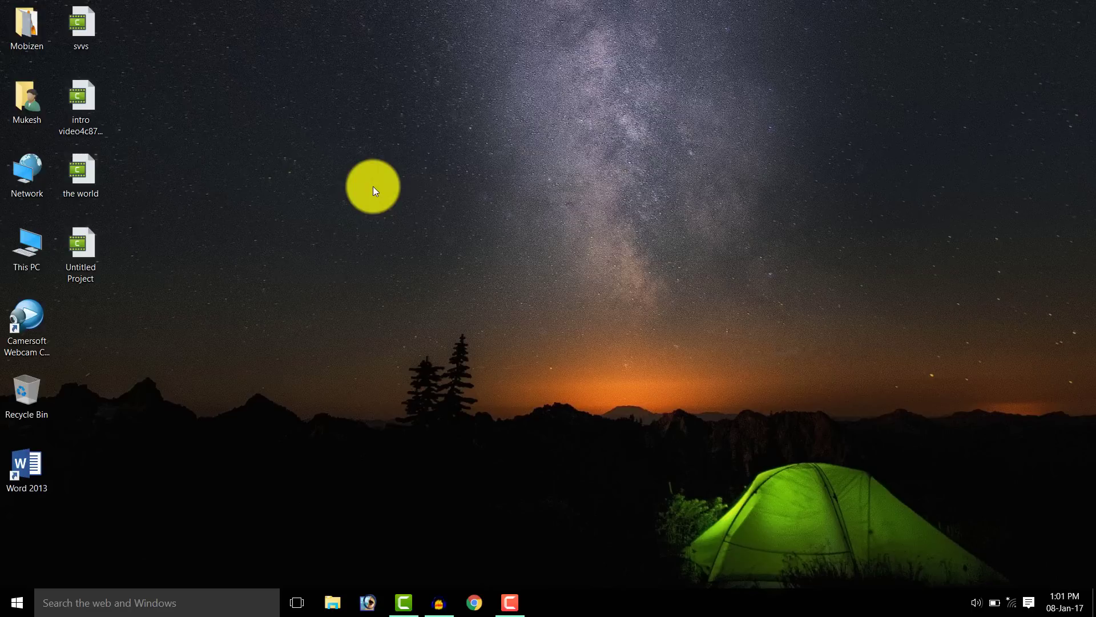
right_click(340, 140)
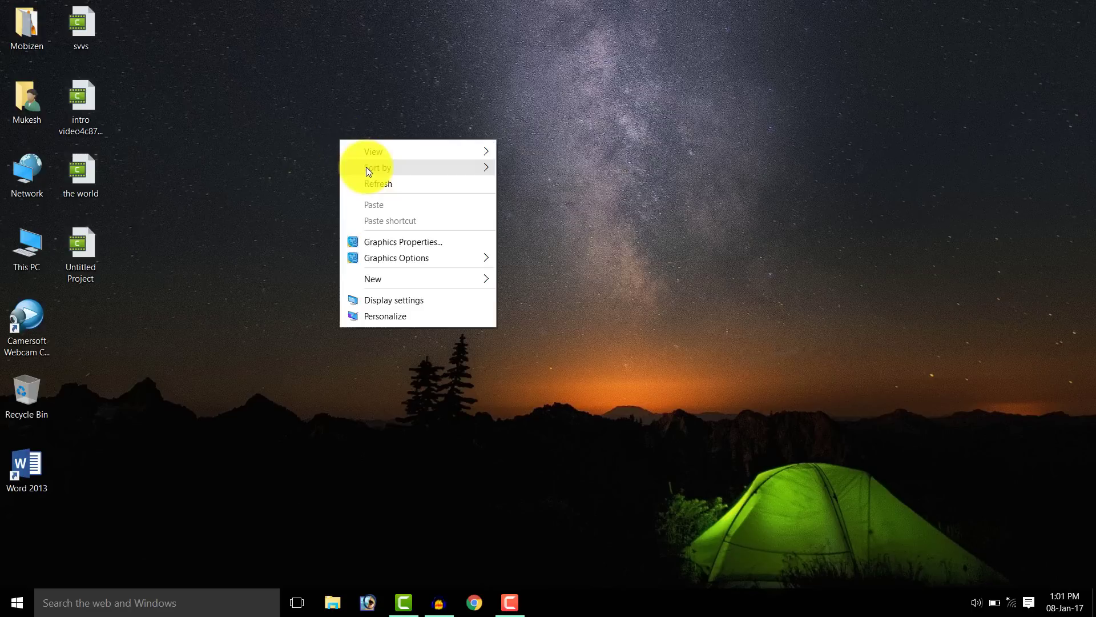
left_click(372, 181)
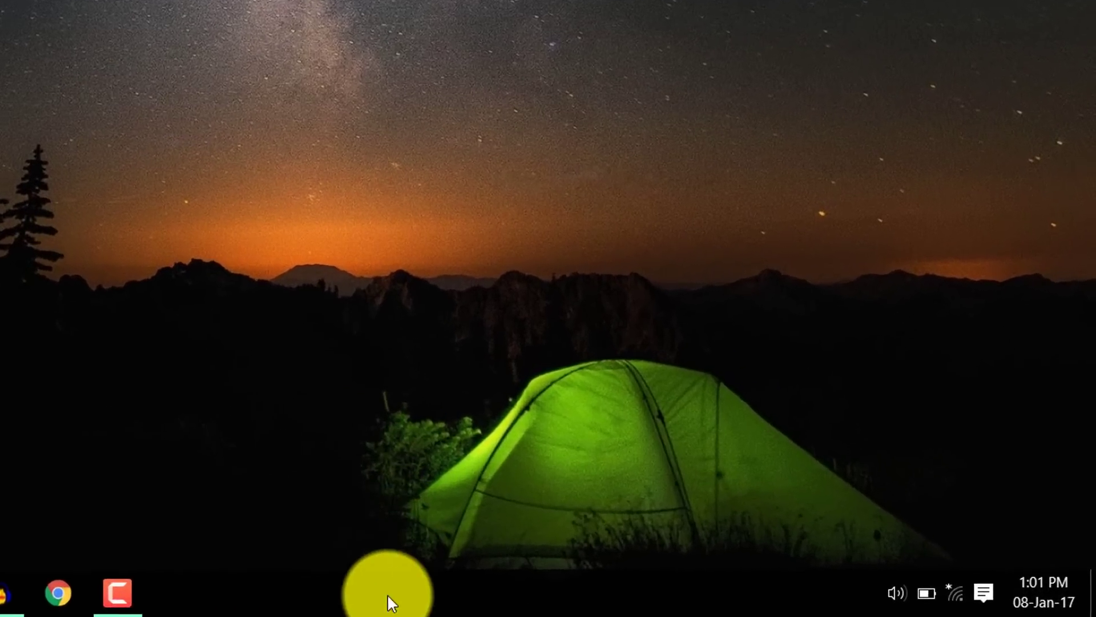
- Open Task Manager, reposition its window and display the list of startup programs
right_click(373, 604)
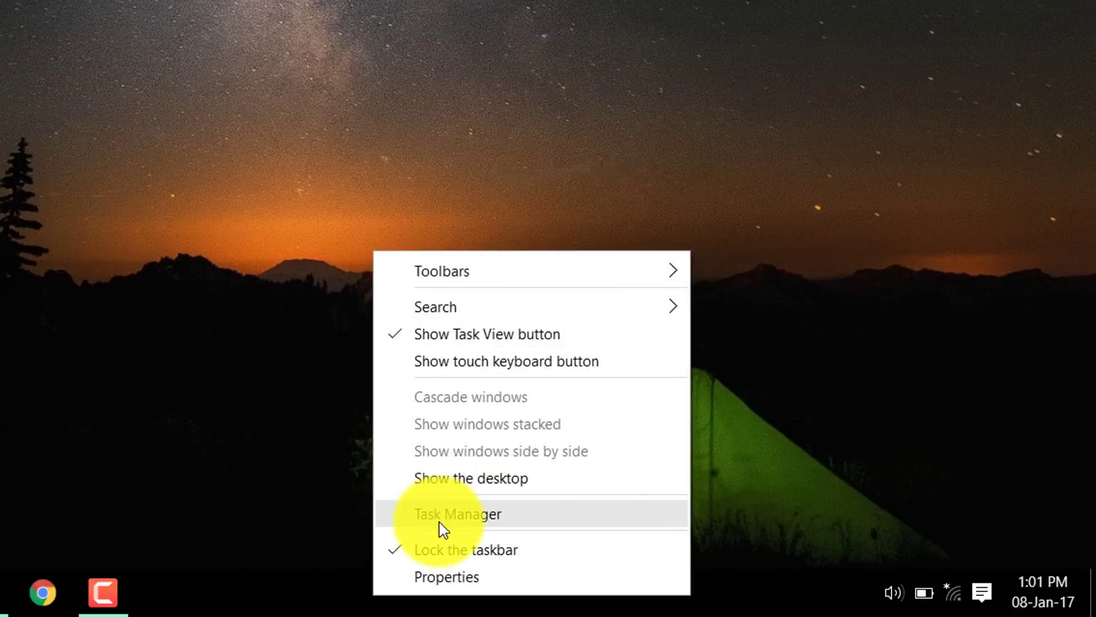
left_click(460, 516)
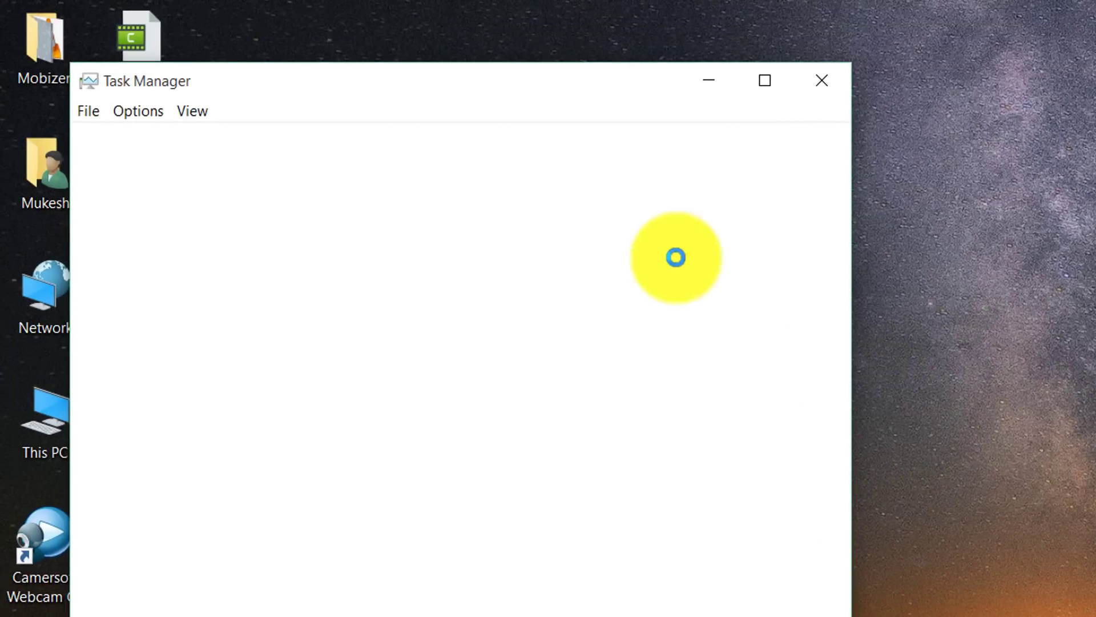
left_click_drag(509, 98, 802, 135)
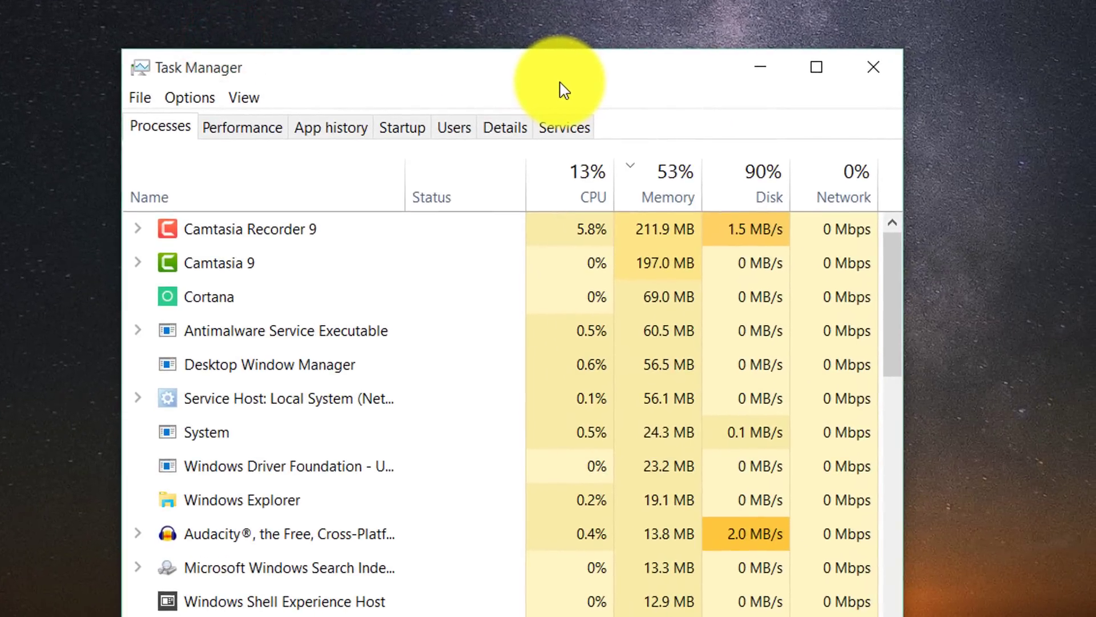
left_click(407, 129)
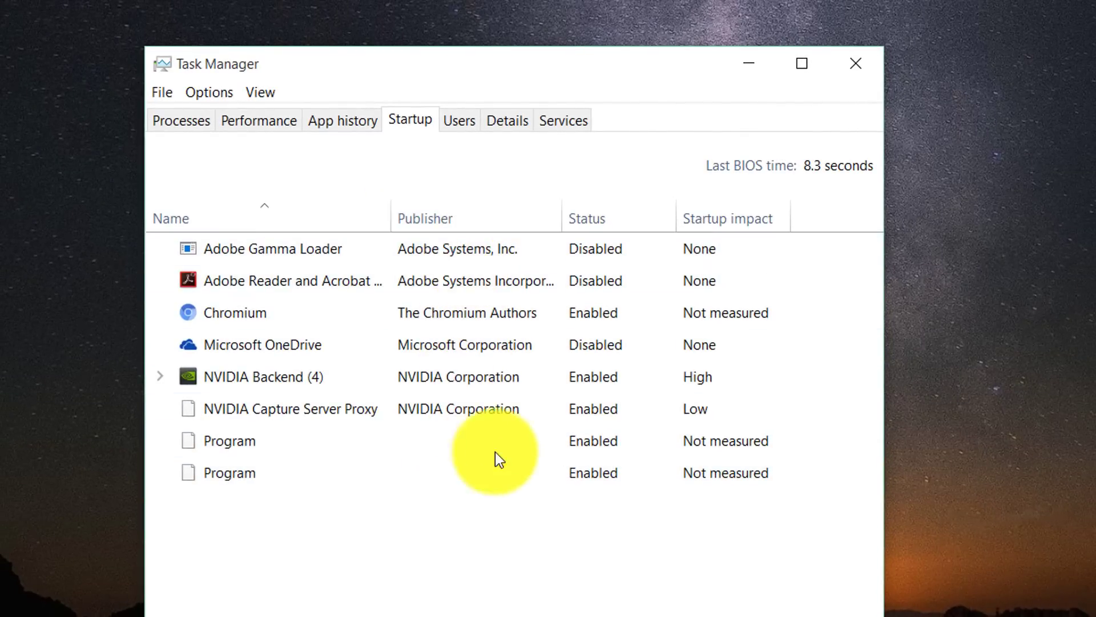
- Enable the Adobe Gamma Loader startup item and disable it again
left_click(448, 259)
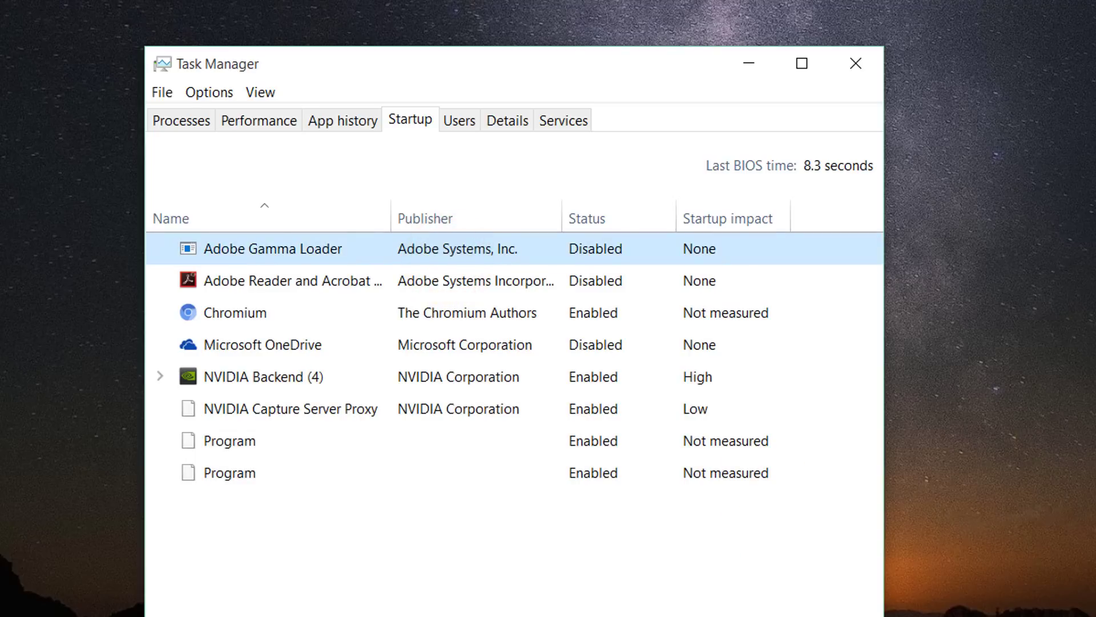
left_click(839, 614)
left_click(630, 251)
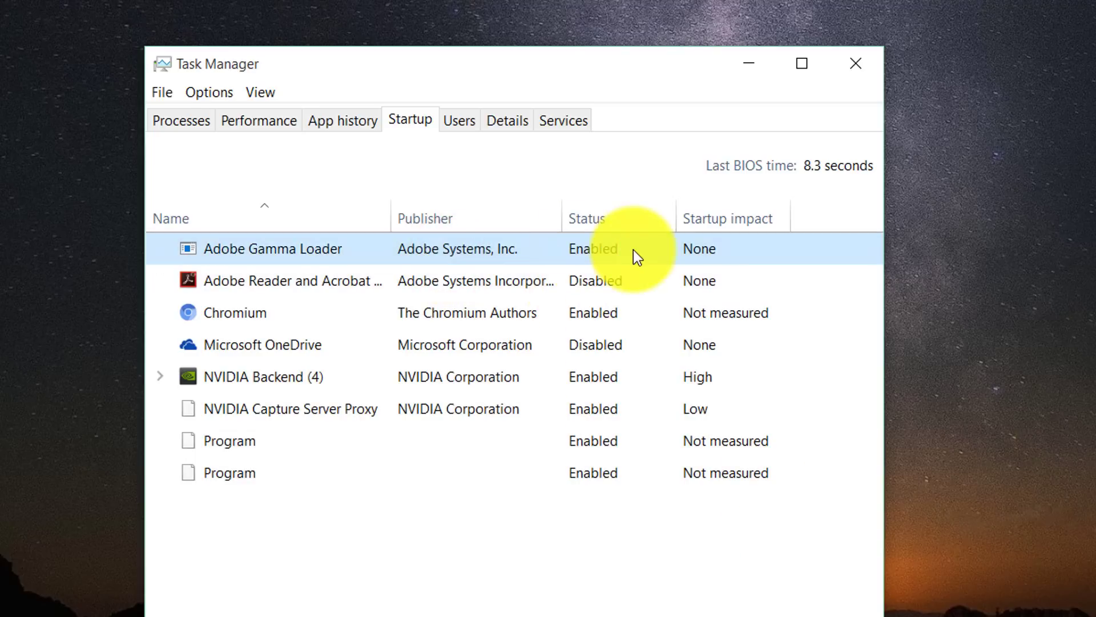
left_click(542, 257)
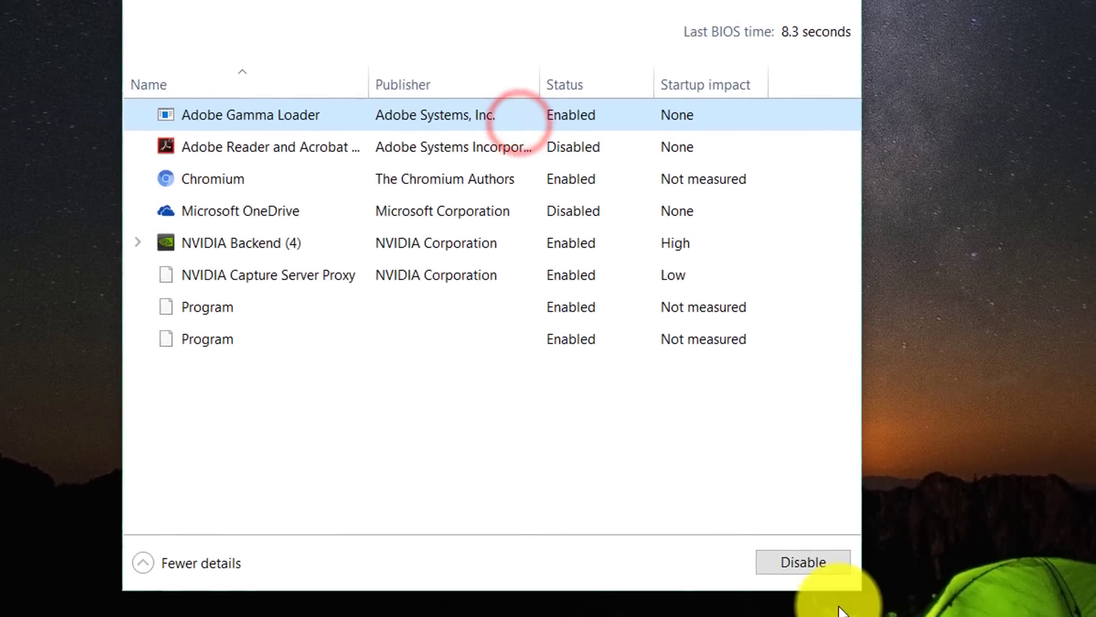
left_click(800, 564)
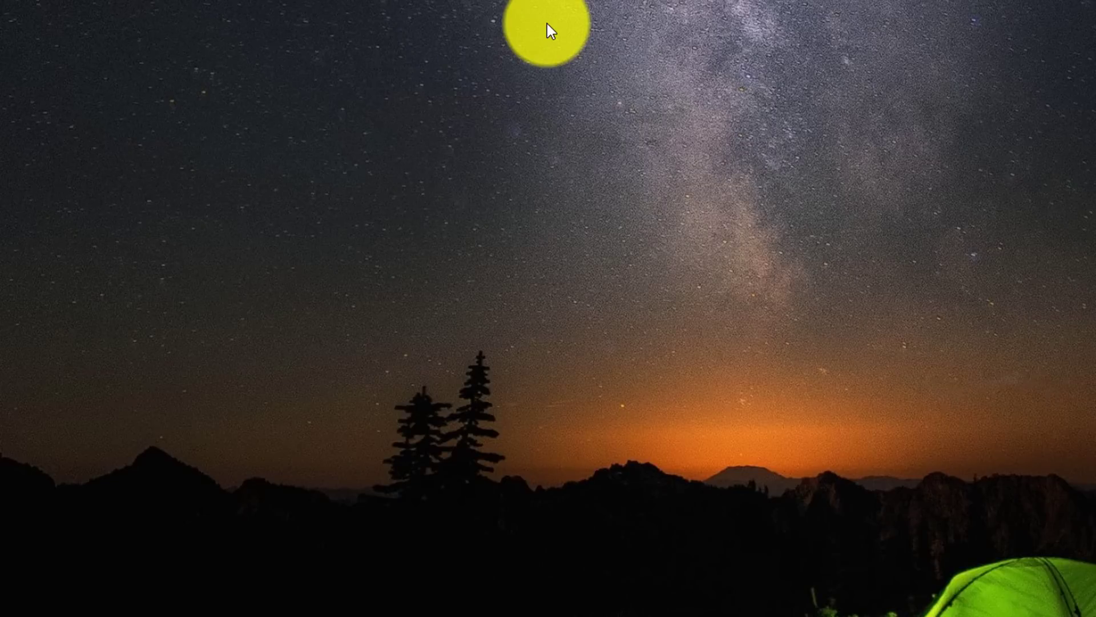
- Refresh the desktop, and optimize the (C:) drive with Defragment and Optimize Drives, closing the tool once it finishes
right_click(548, 32)
left_click(608, 75)
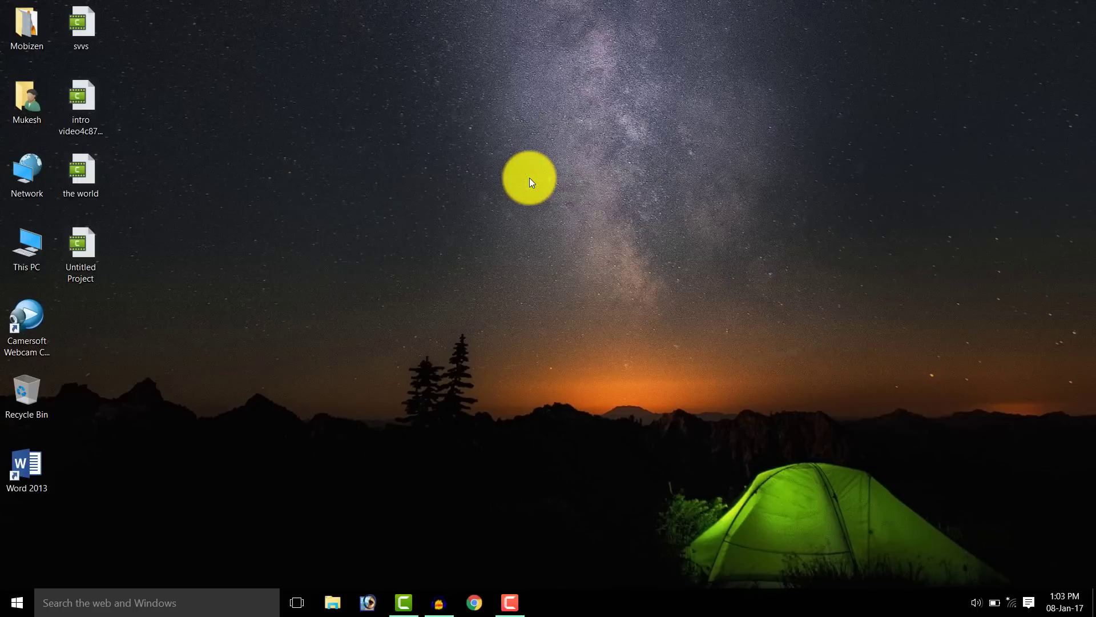
left_click(145, 602)
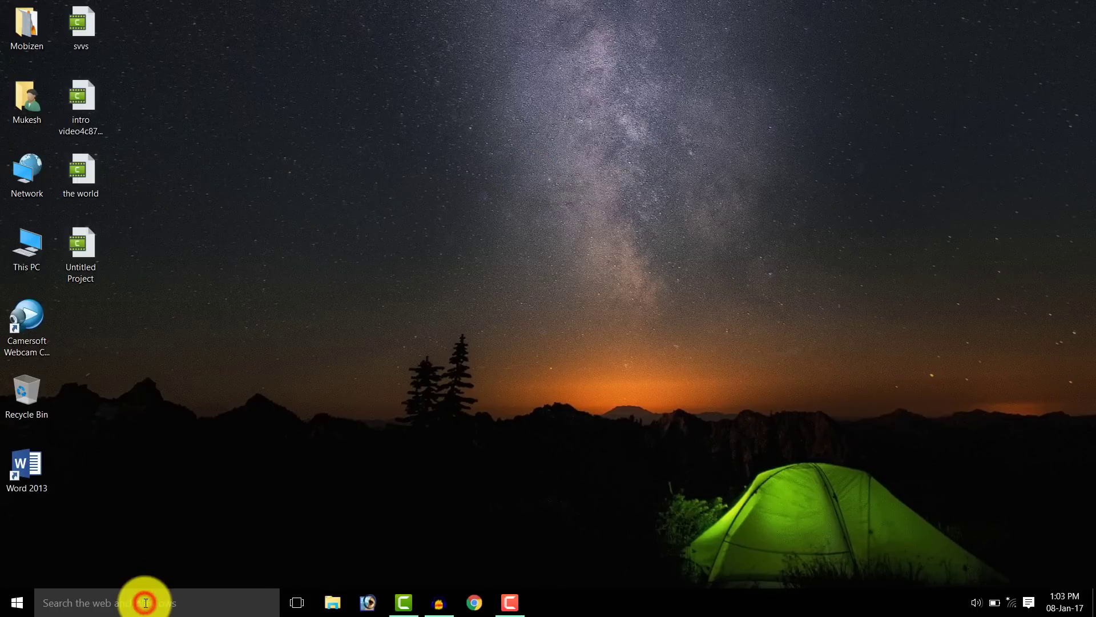
type("def")
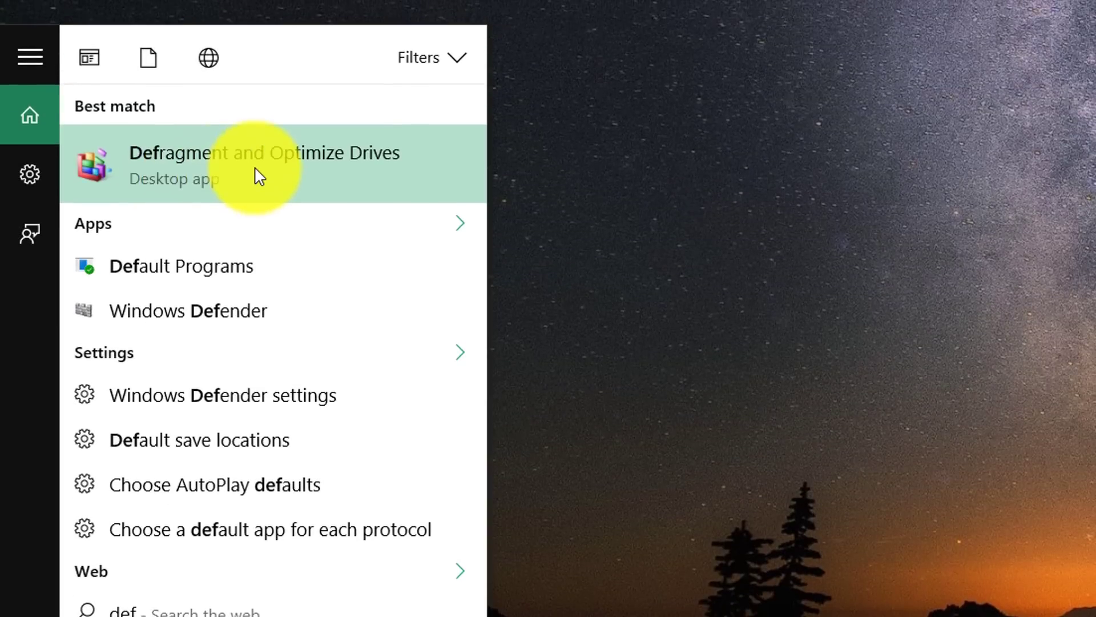
left_click(258, 174)
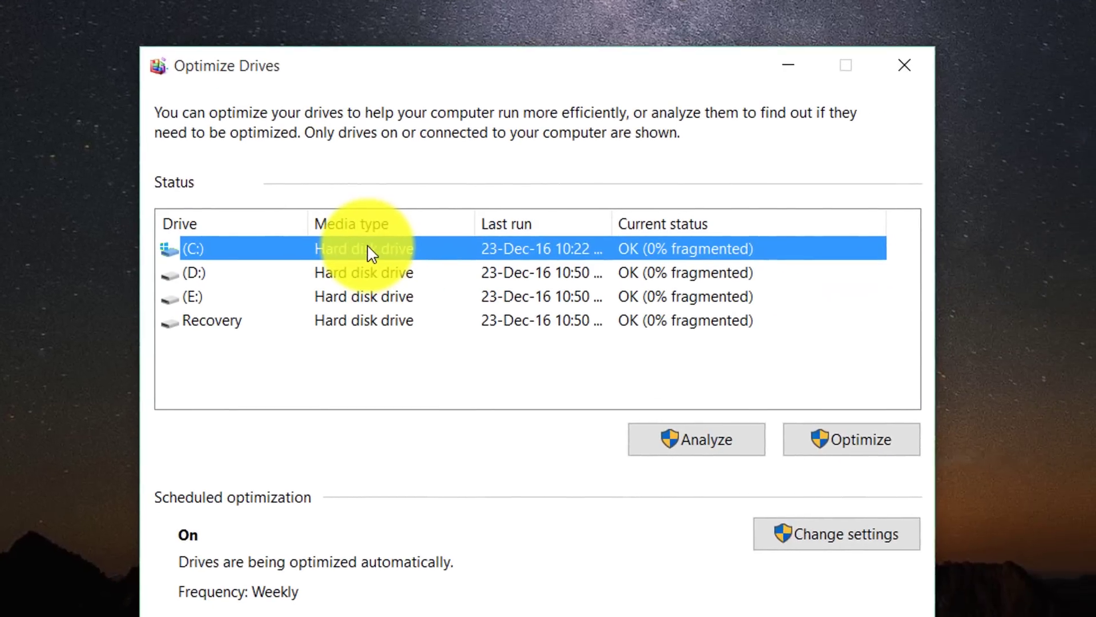
left_click(872, 439)
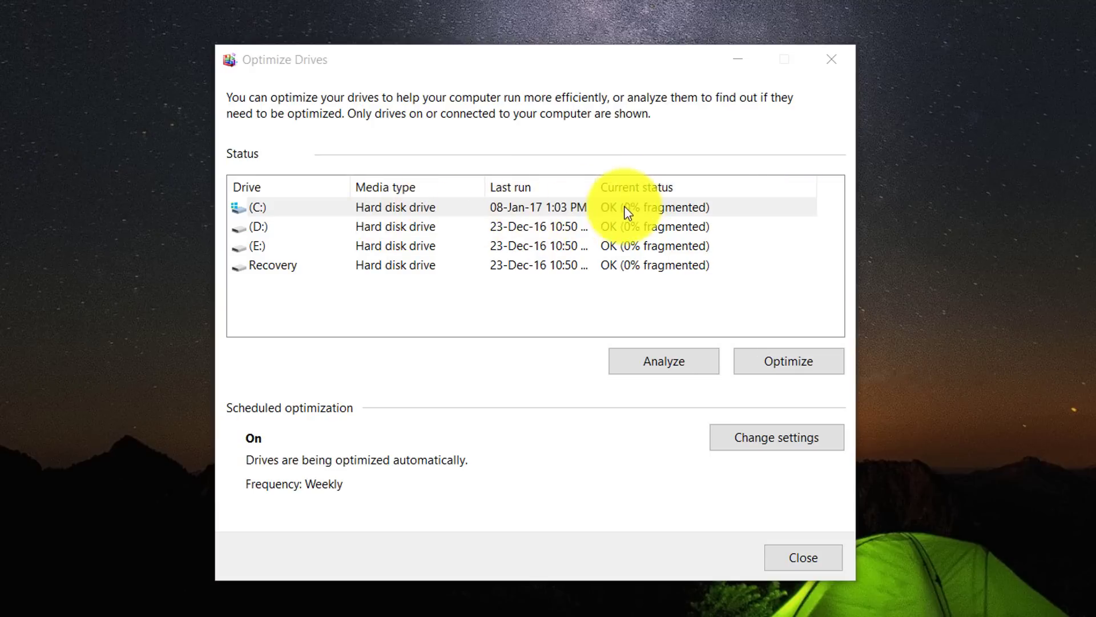
left_click(829, 59)
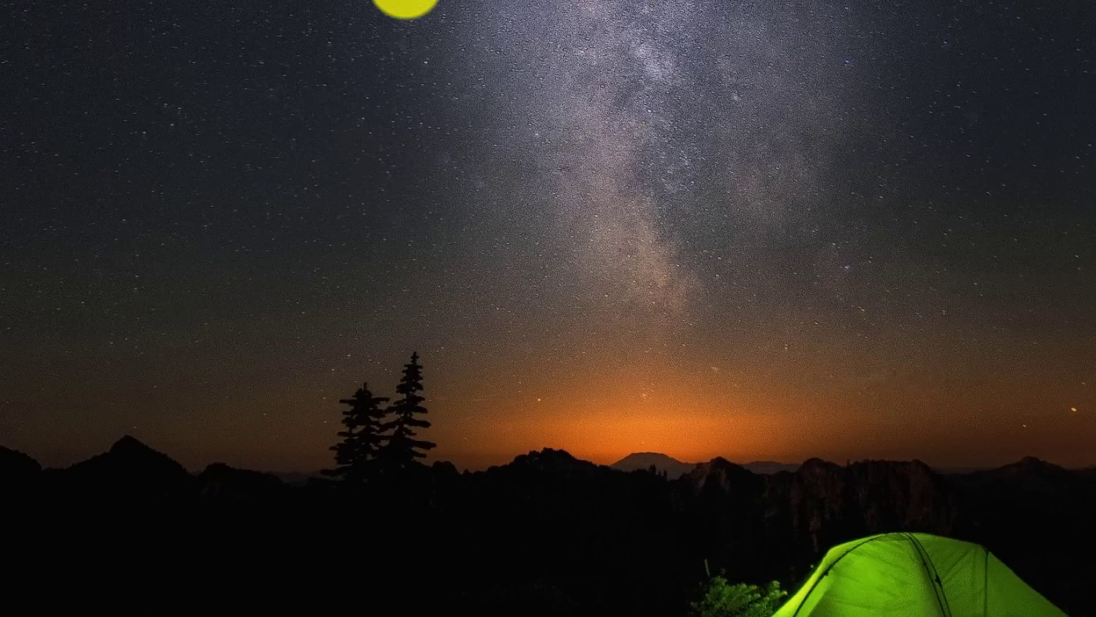
- Refresh the desktop and open the temporary files folder by running %temp%
right_click(407, 3)
left_click(468, 47)
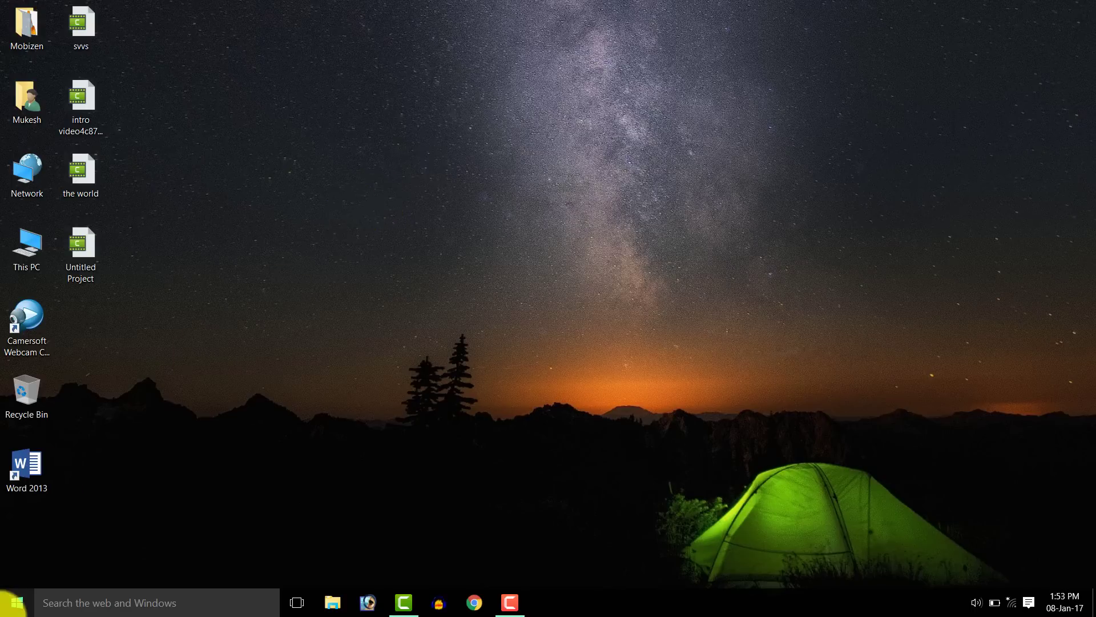
right_click(13, 607)
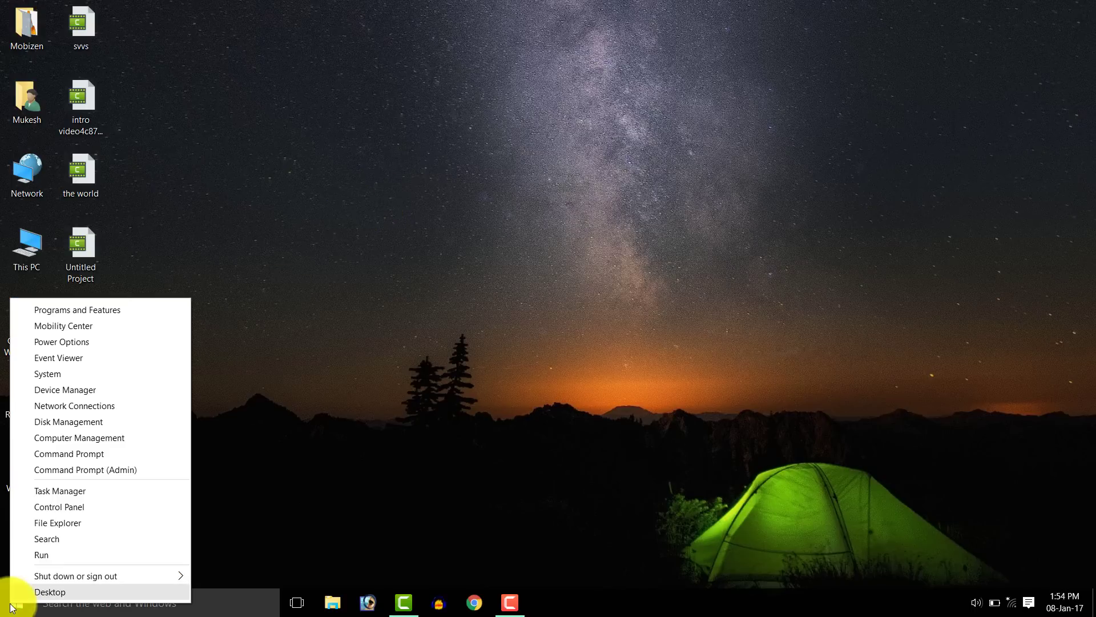
left_click(41, 551)
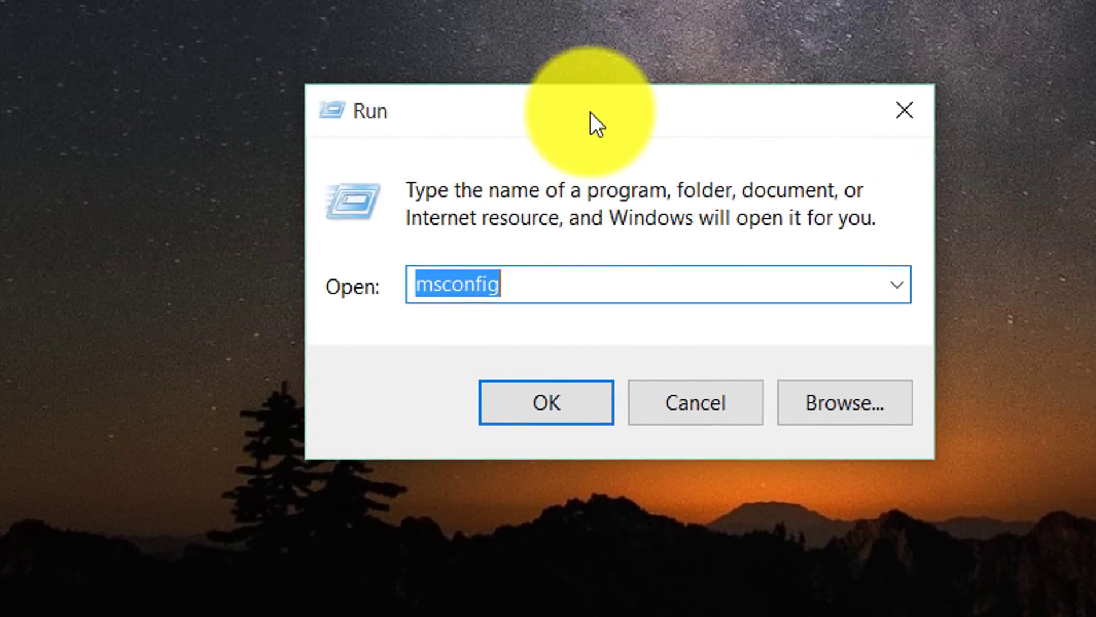
type("%tem")
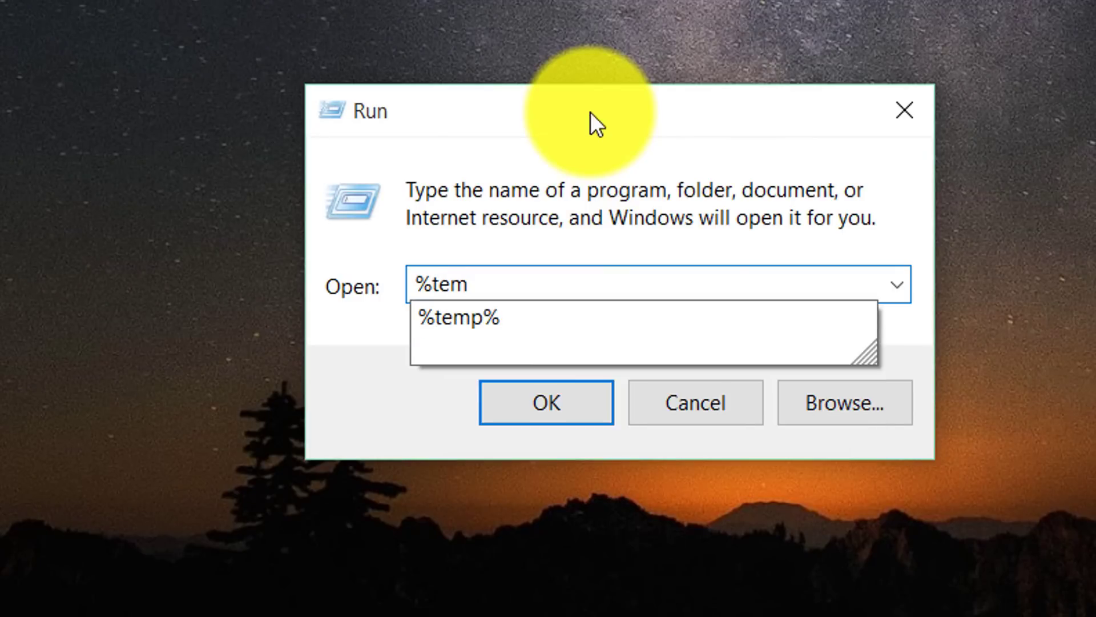
type("p%")
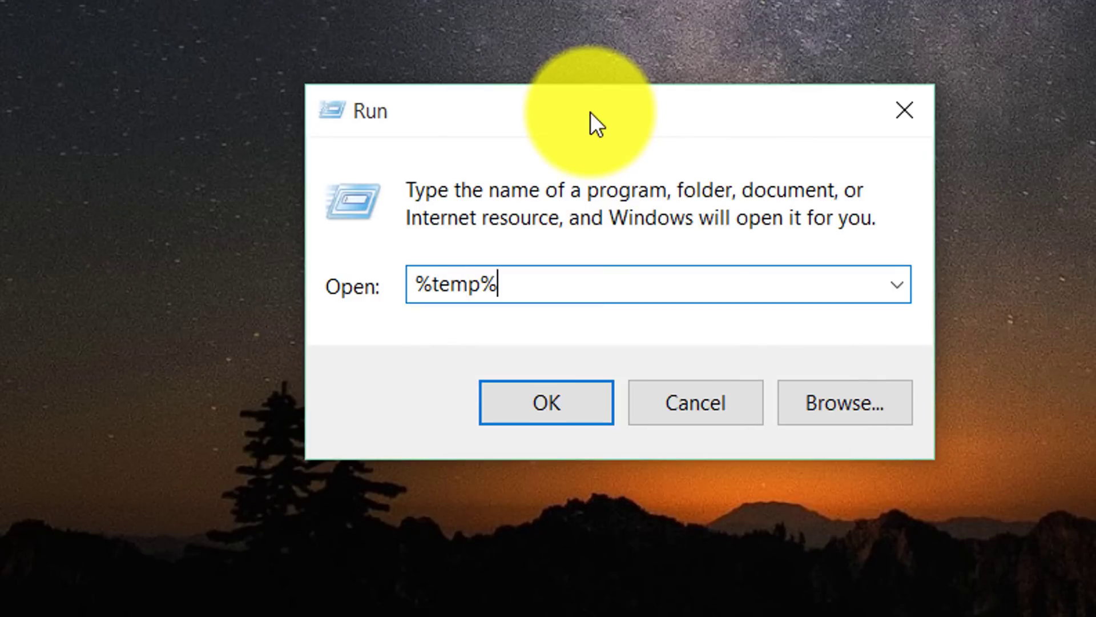
key("Return")
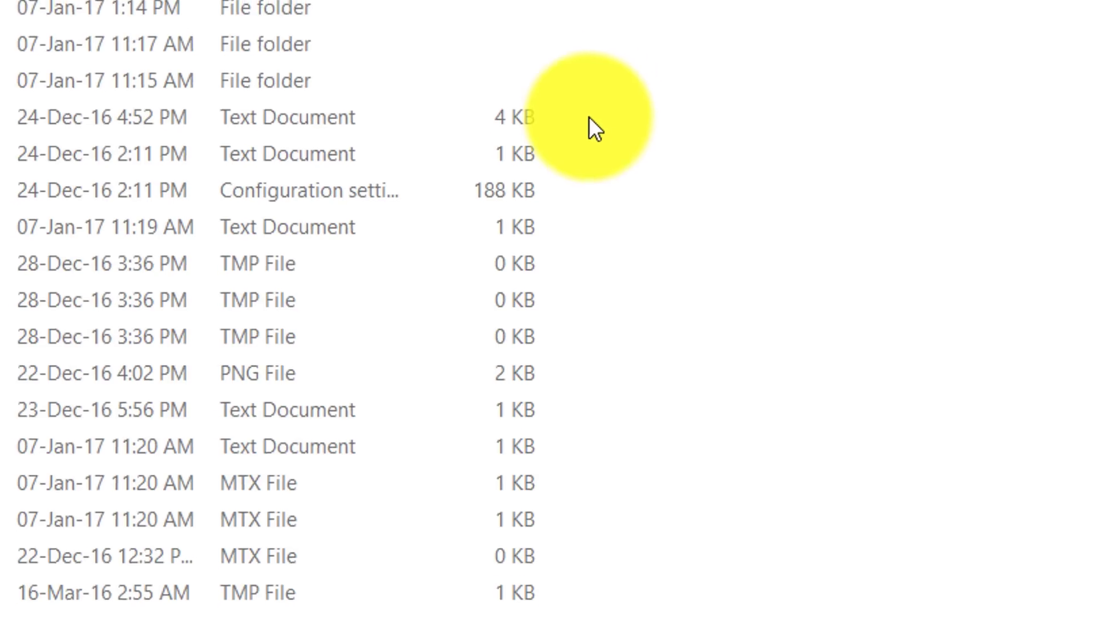
- Delete all items in the Temp folder, skipping every item that is in use or needs administrator permission
scroll(293, 66, "down", 2)
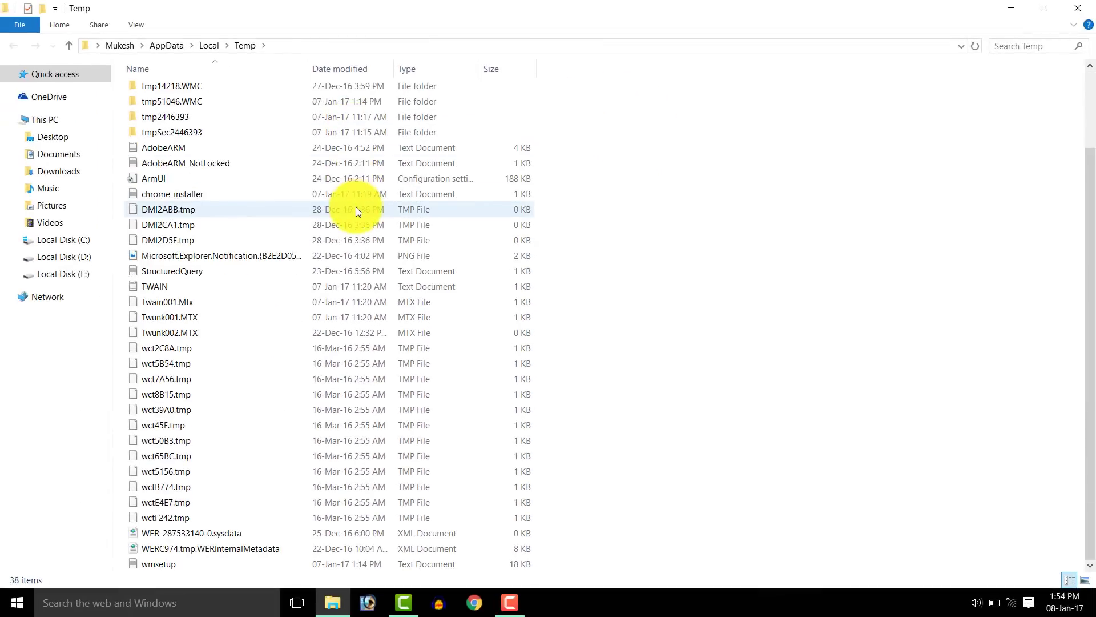
key("ctrl+a")
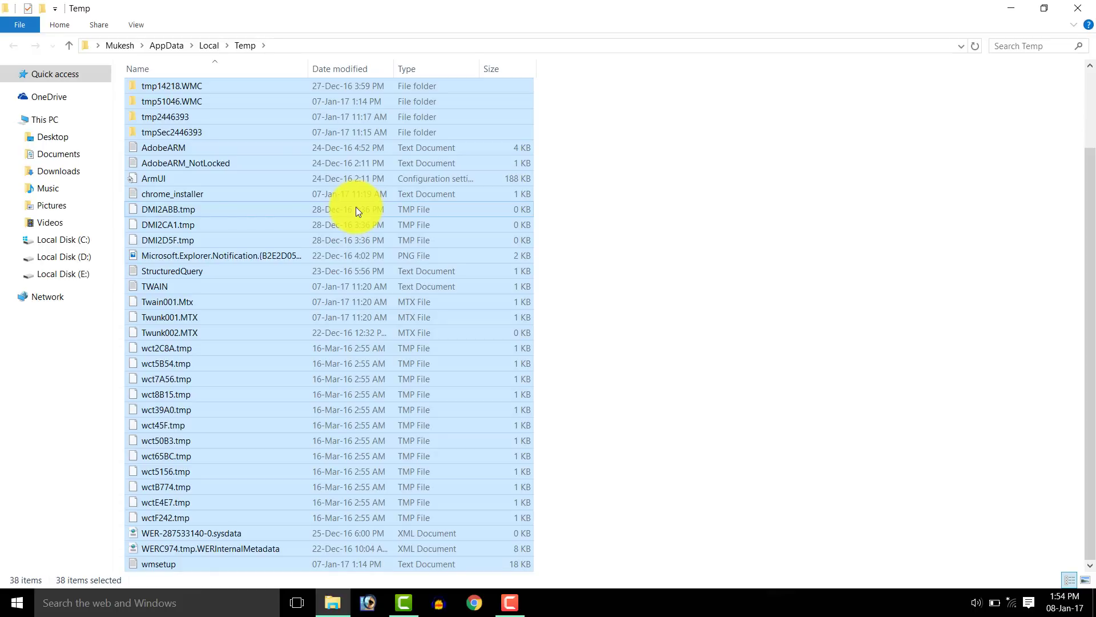
key("Delete")
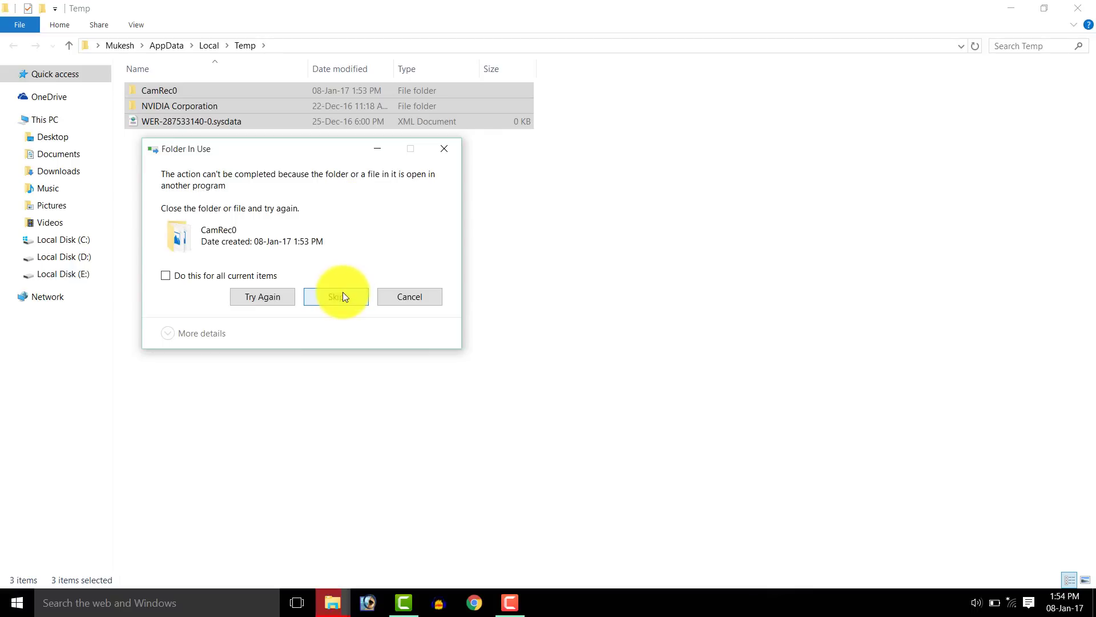
left_click(254, 302)
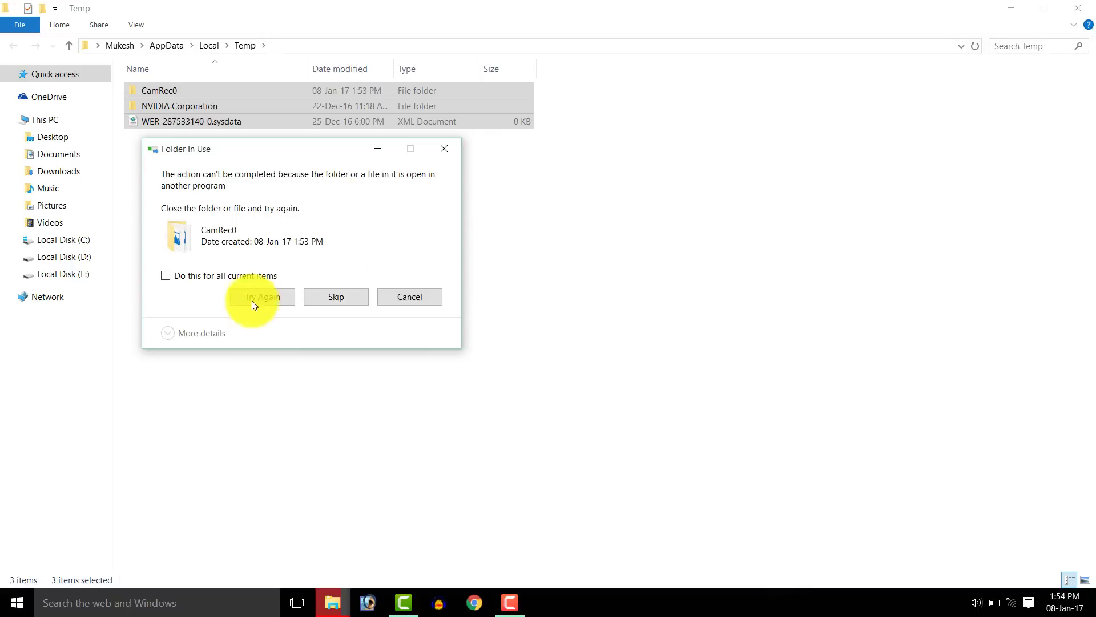
left_click(219, 275)
left_click(322, 290)
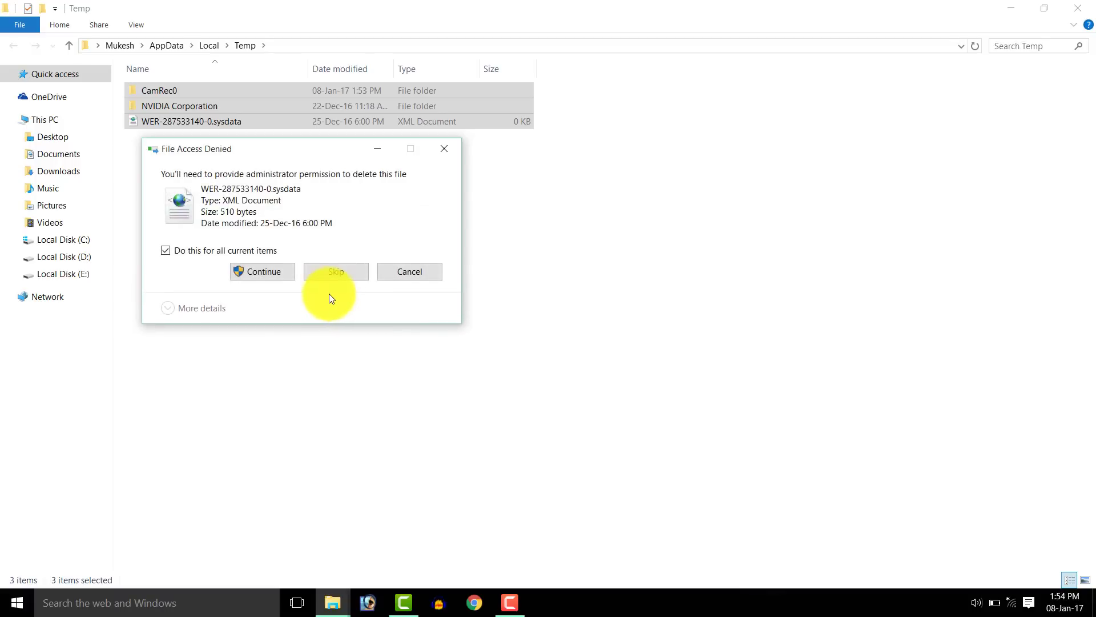
left_click(330, 277)
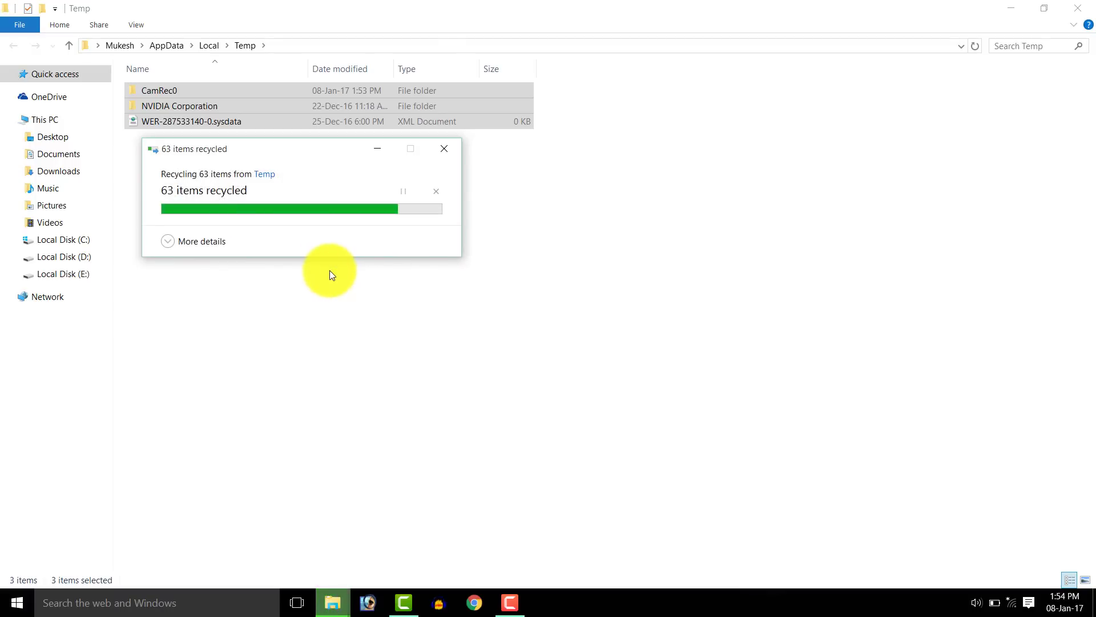
- Close the user's Temp folder window and refresh the desktop
left_click(1078, 8)
right_click(389, 161)
left_click(420, 206)
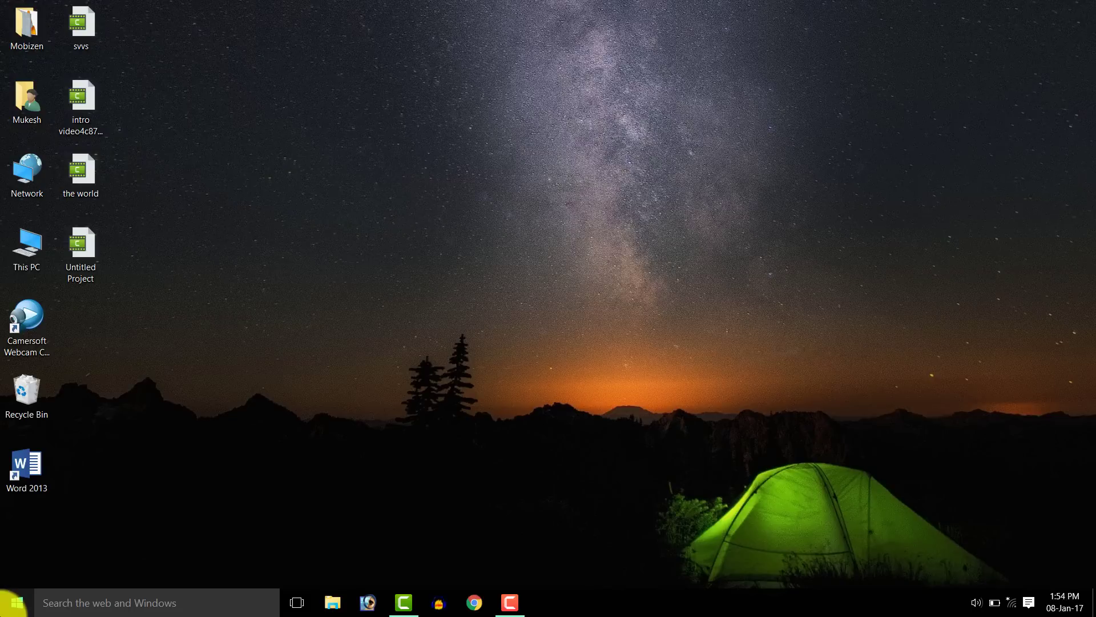
- Open the Windows Temp folder on drive C by running the command temp
right_click(14, 604)
left_click(32, 568)
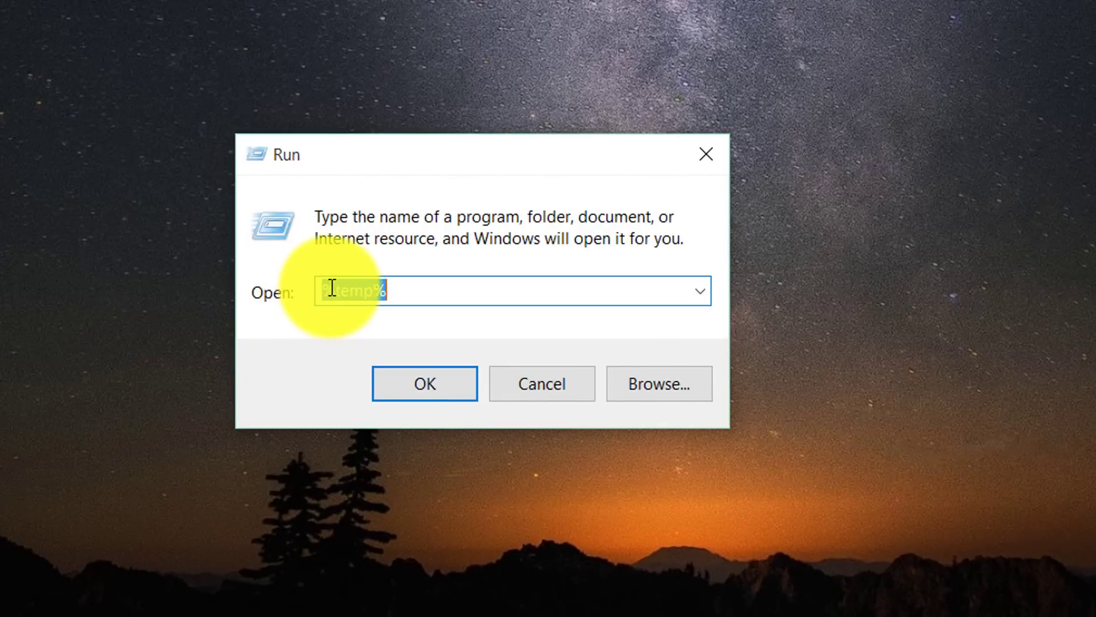
left_click(332, 289)
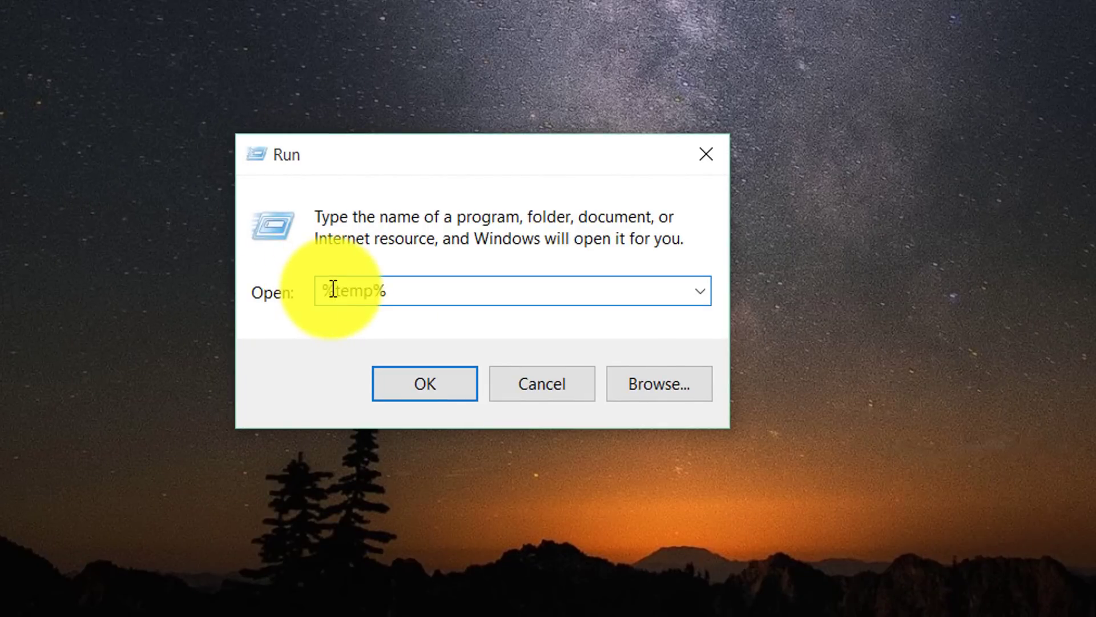
key("BackSpace")
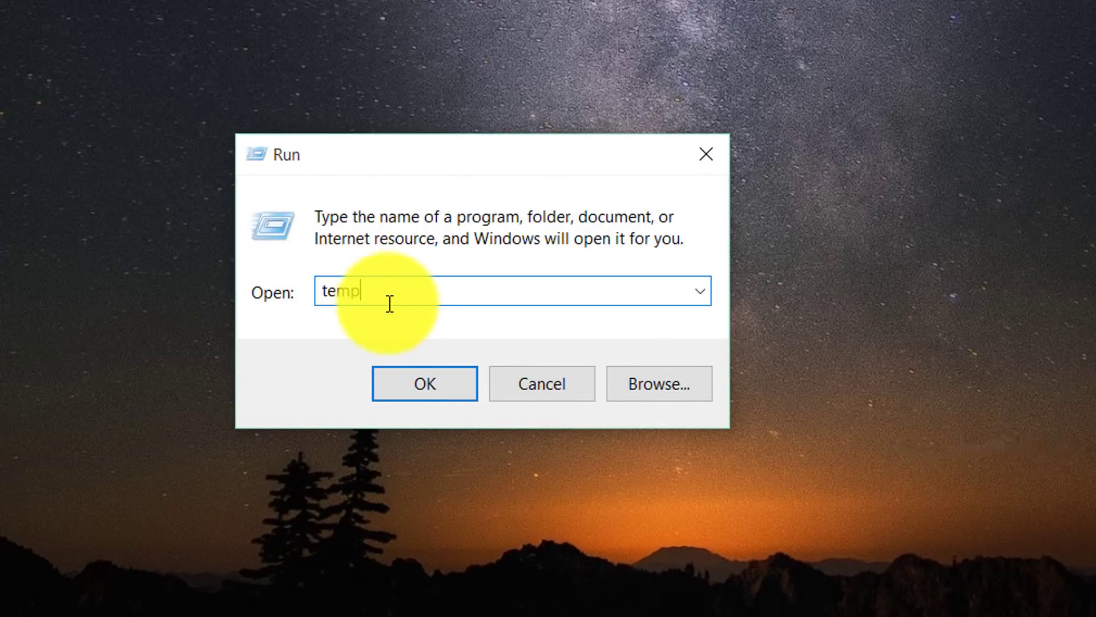
left_click(391, 382)
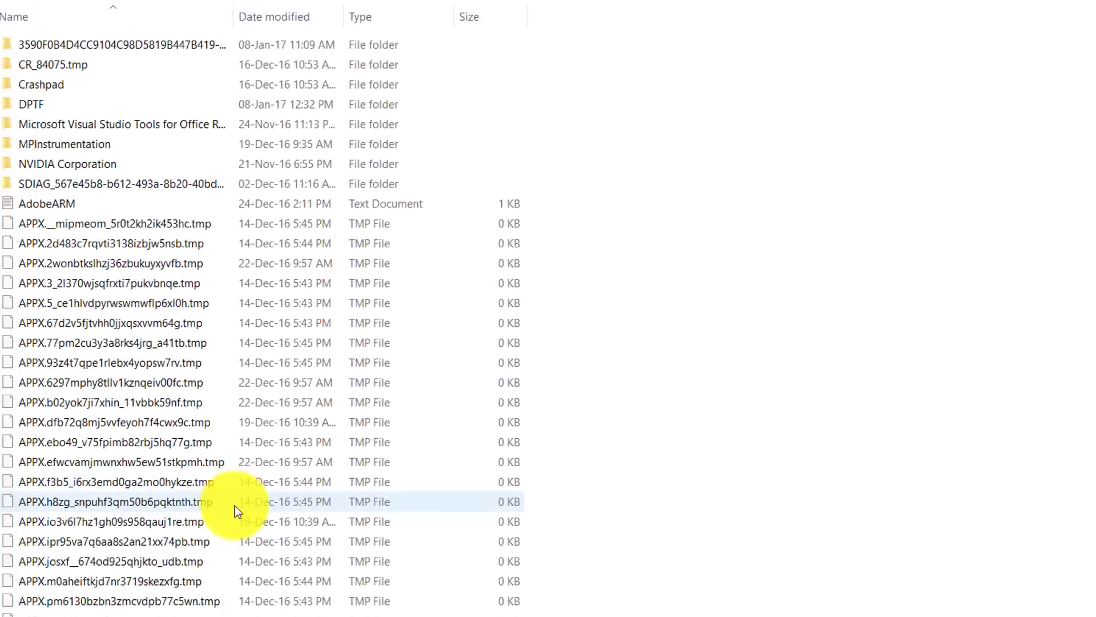
- Delete all items in the Windows Temp folder, granting administrator permission for all of them and skipping the DPTF folder that is in use
left_click(173, 350)
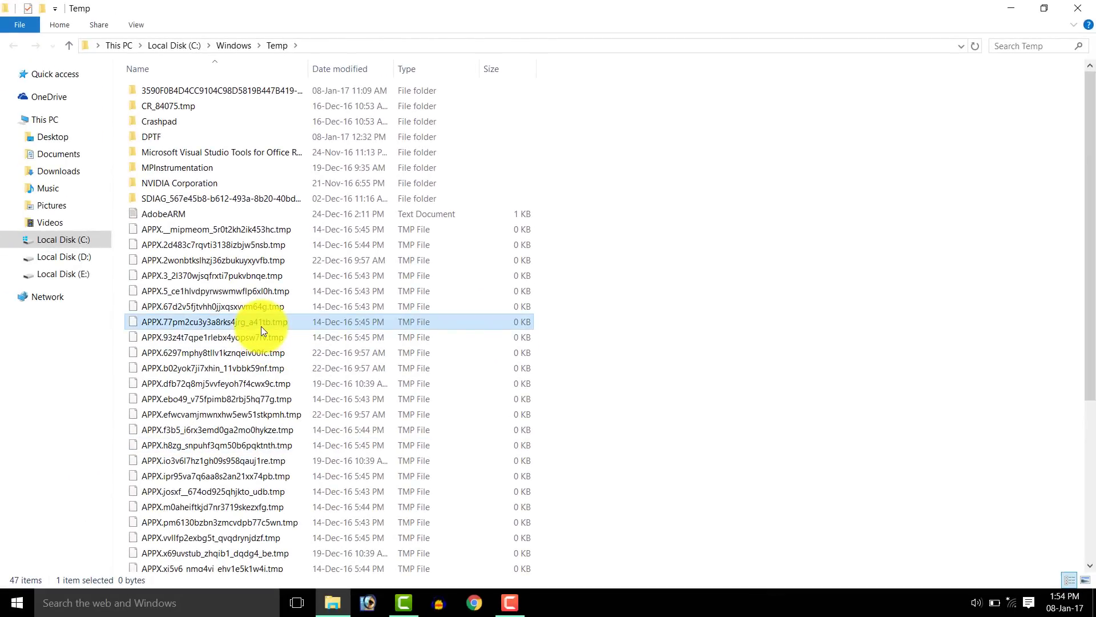
key("ctrl+a")
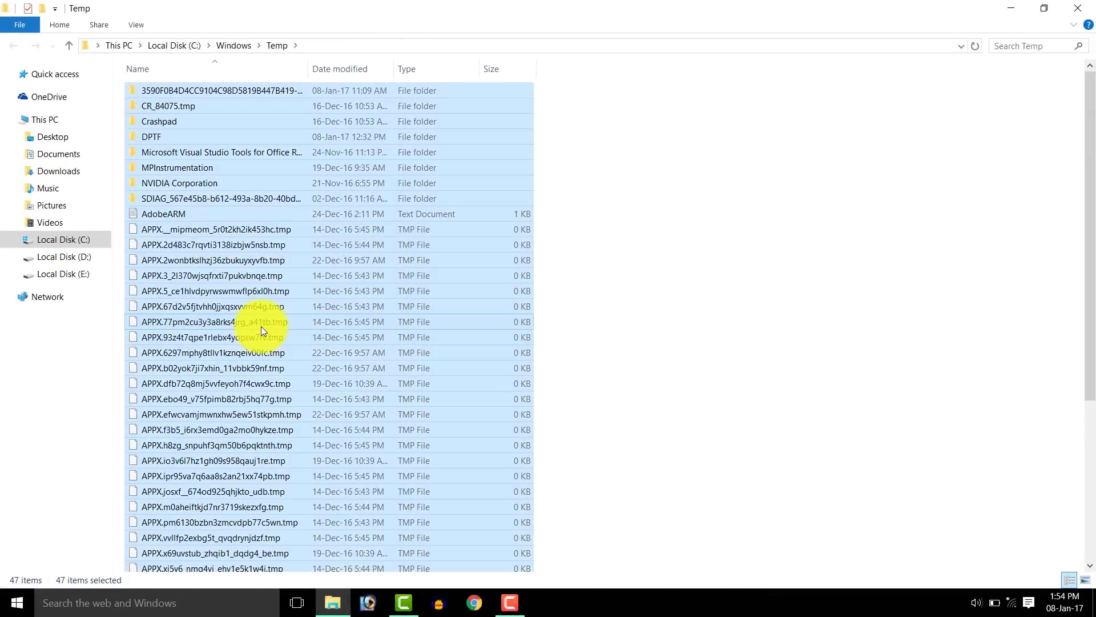
key("Delete")
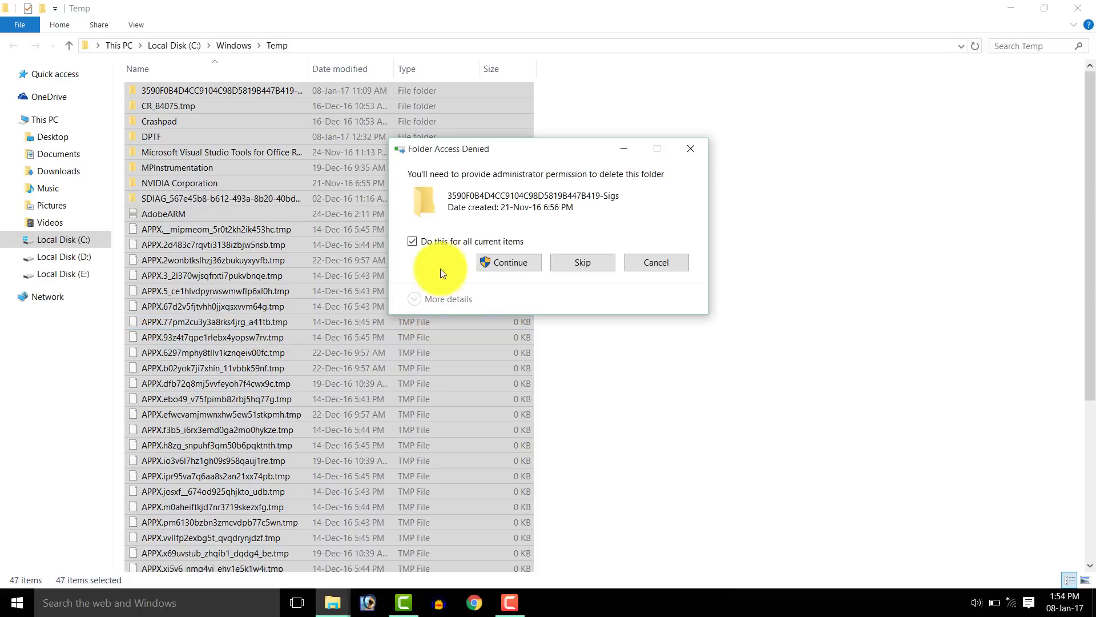
left_click(514, 269)
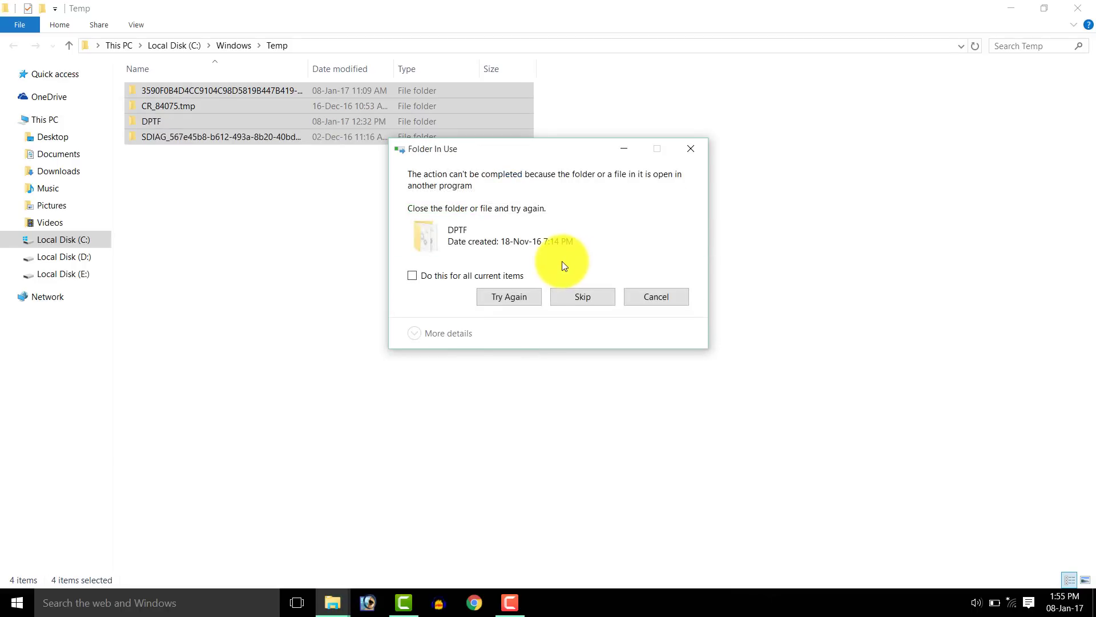
left_click(568, 302)
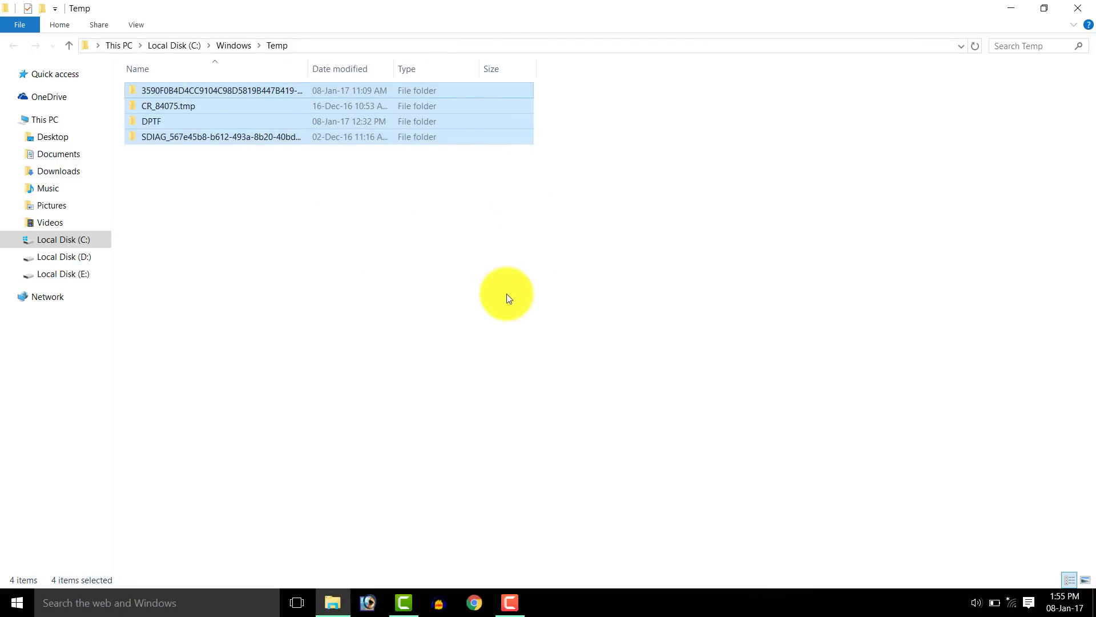
- Close the Windows Temp folder window and refresh the desktop
left_click(1077, 8)
right_click(503, 115)
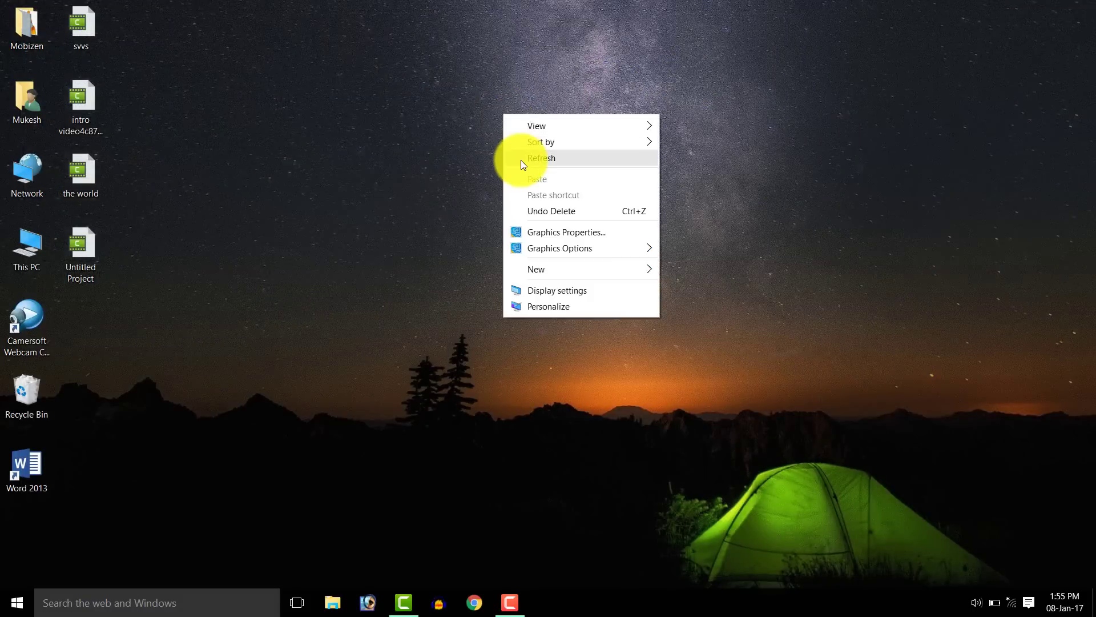
left_click(521, 161)
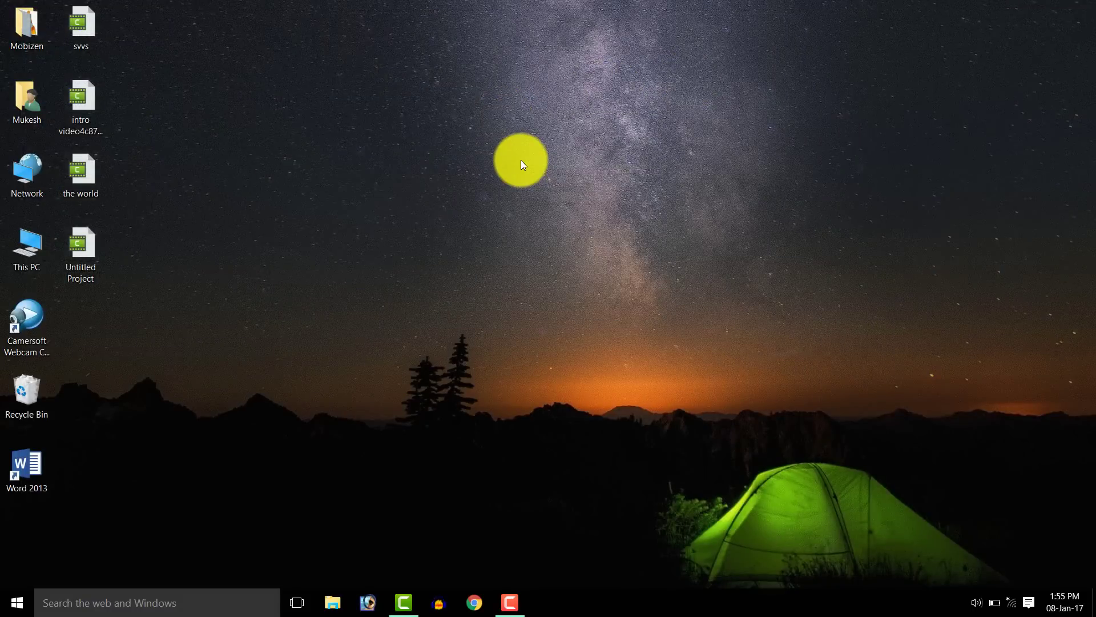
- Open the Prefetch folder by running the command prefetch, and grant permanent access to it
right_click(15, 604)
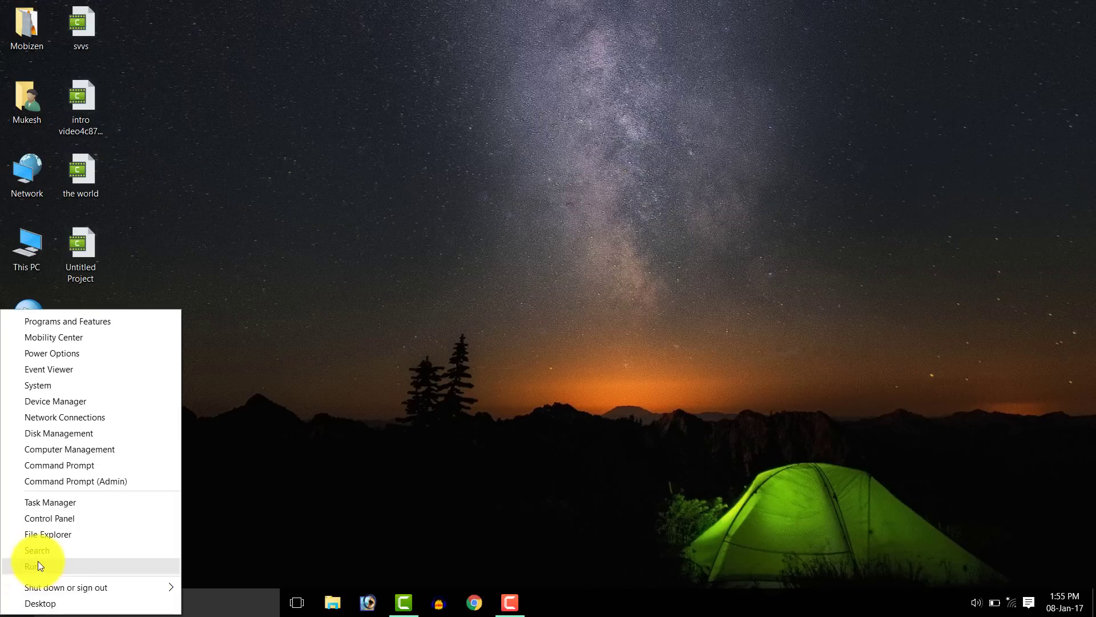
left_click(40, 563)
left_click_drag(114, 443, 366, 174)
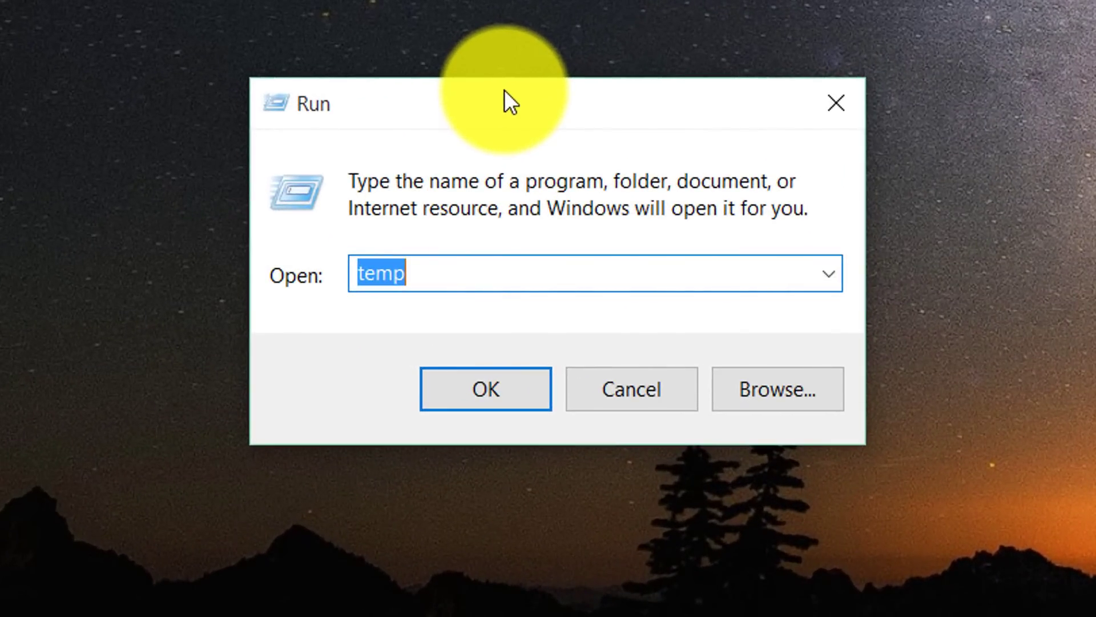
type("p")
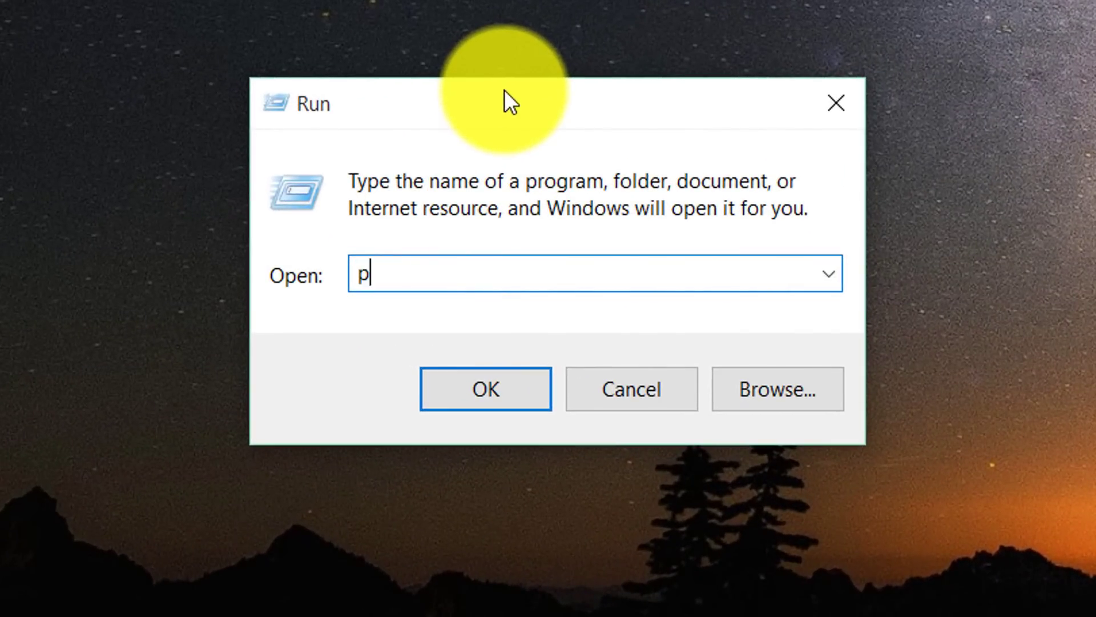
type("refec")
key("BackSpace")
type("t")
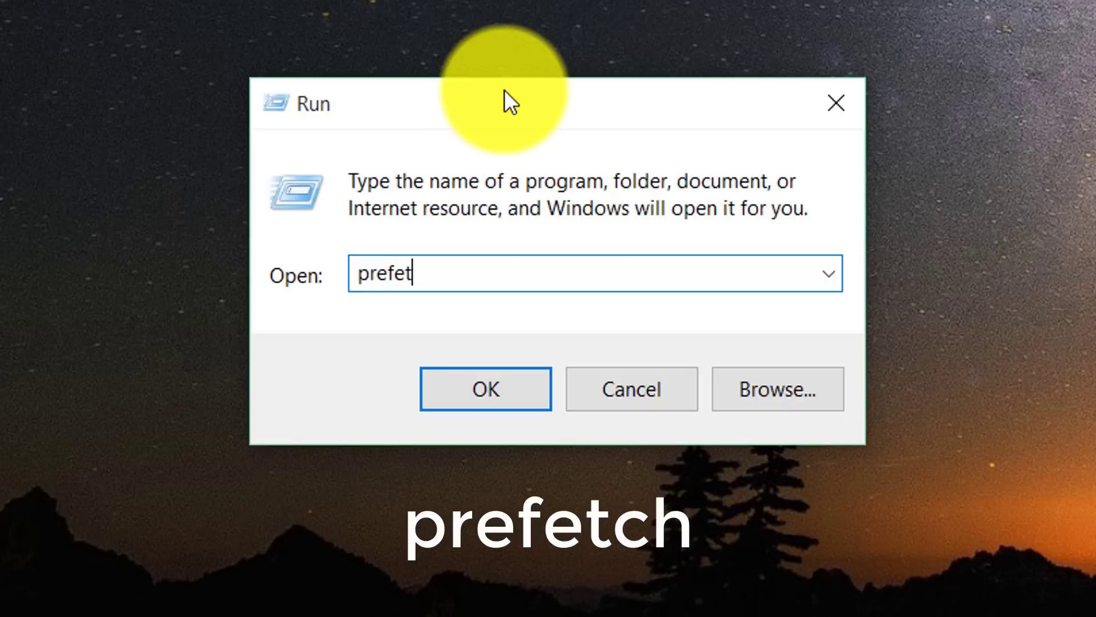
type("ch")
left_click(489, 399)
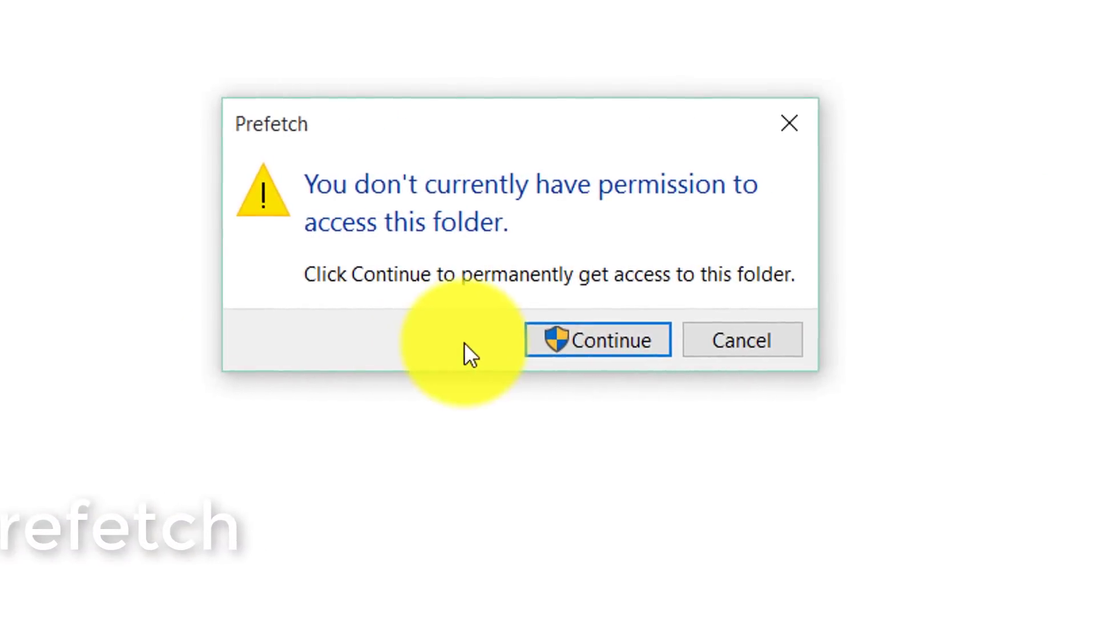
left_click(534, 337)
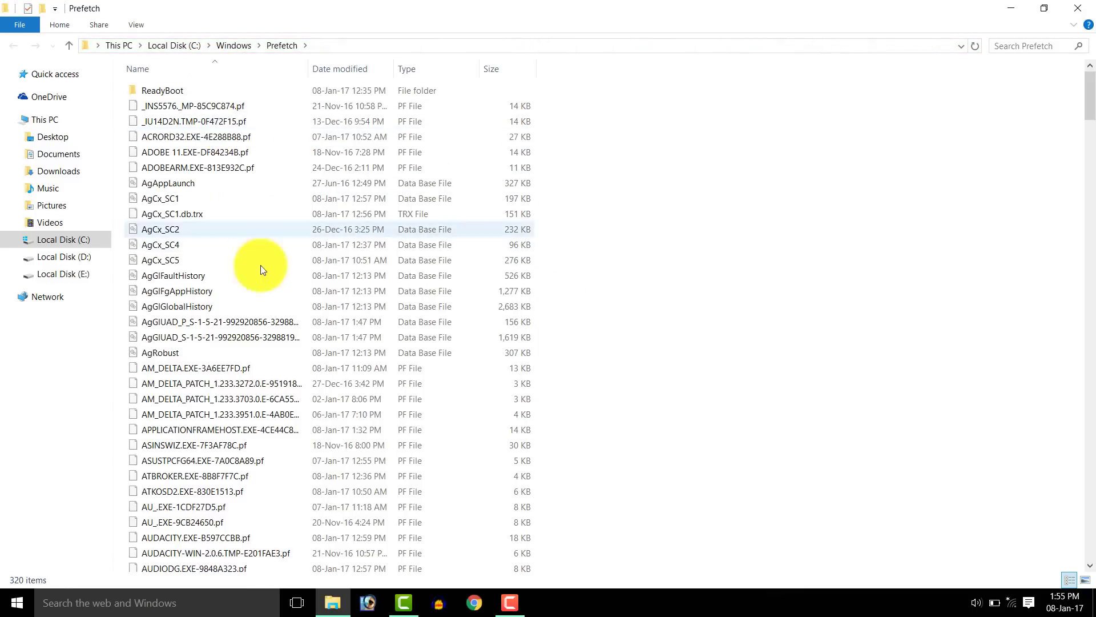
- Delete all items in the Prefetch folder, skipping the file PfPre_27d4bc33.mkd that is in use
key("ctrl+a")
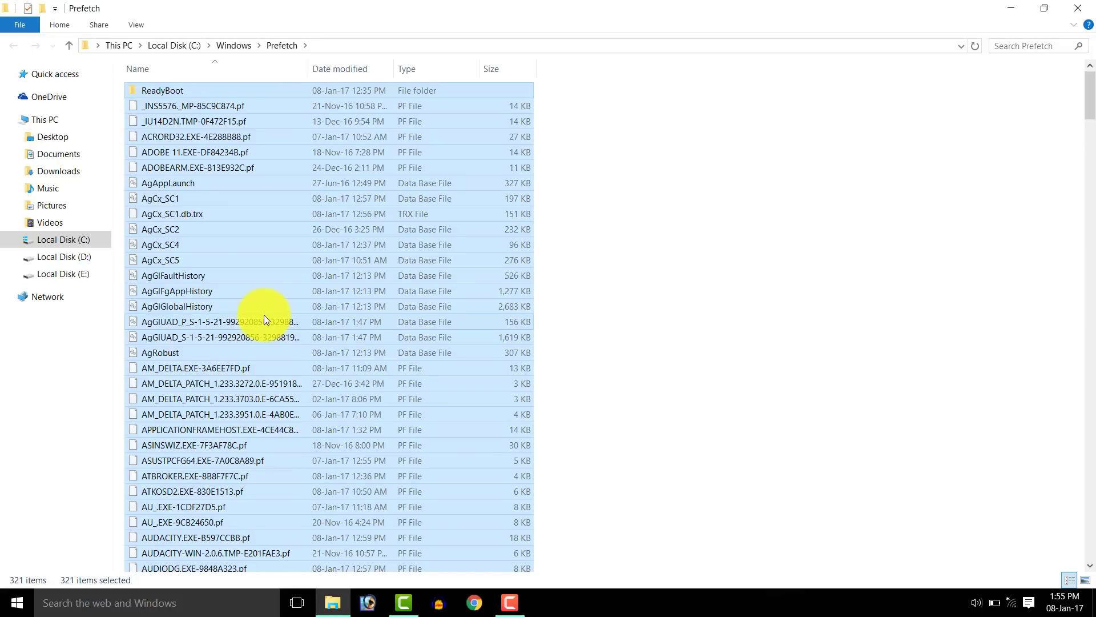
key("Delete")
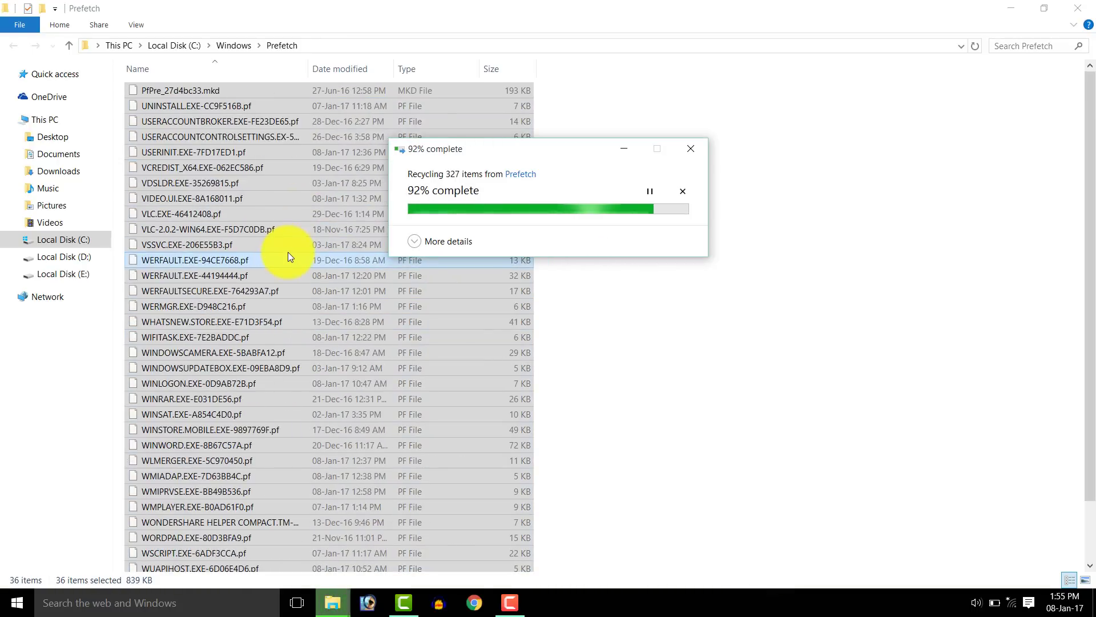
left_click(458, 286)
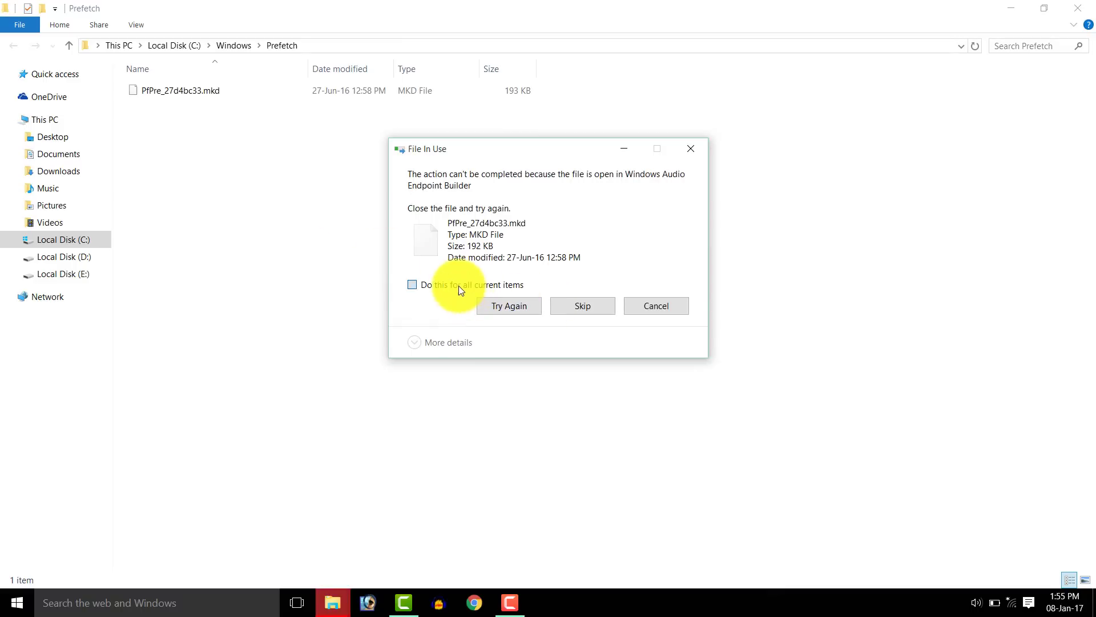
left_click(588, 306)
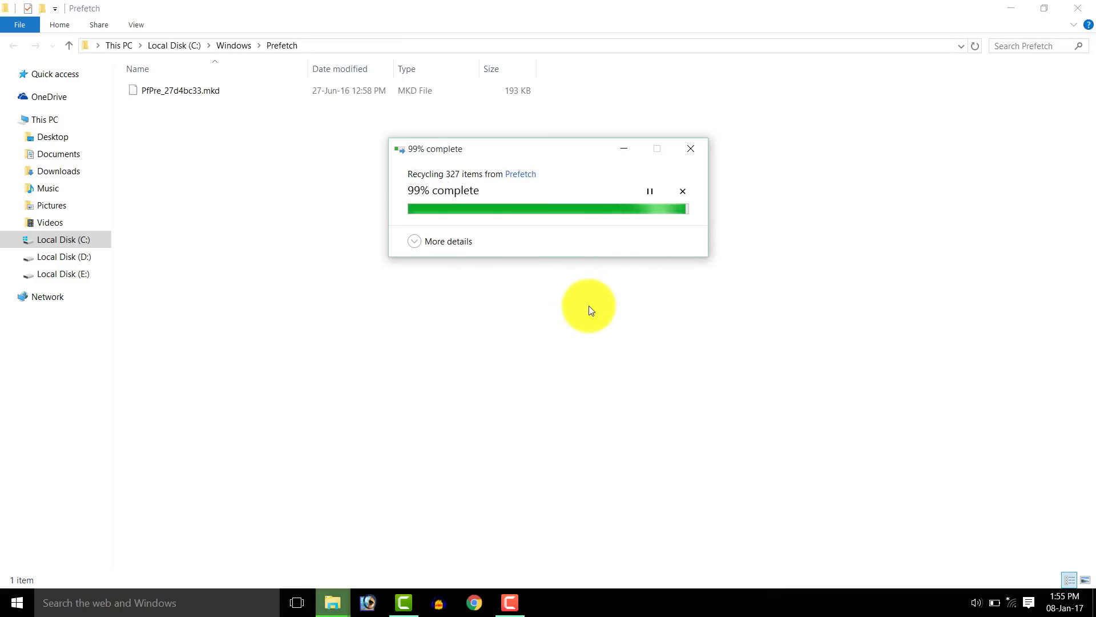
- Close the Prefetch folder window and refresh the desktop several times
left_click(1078, 8)
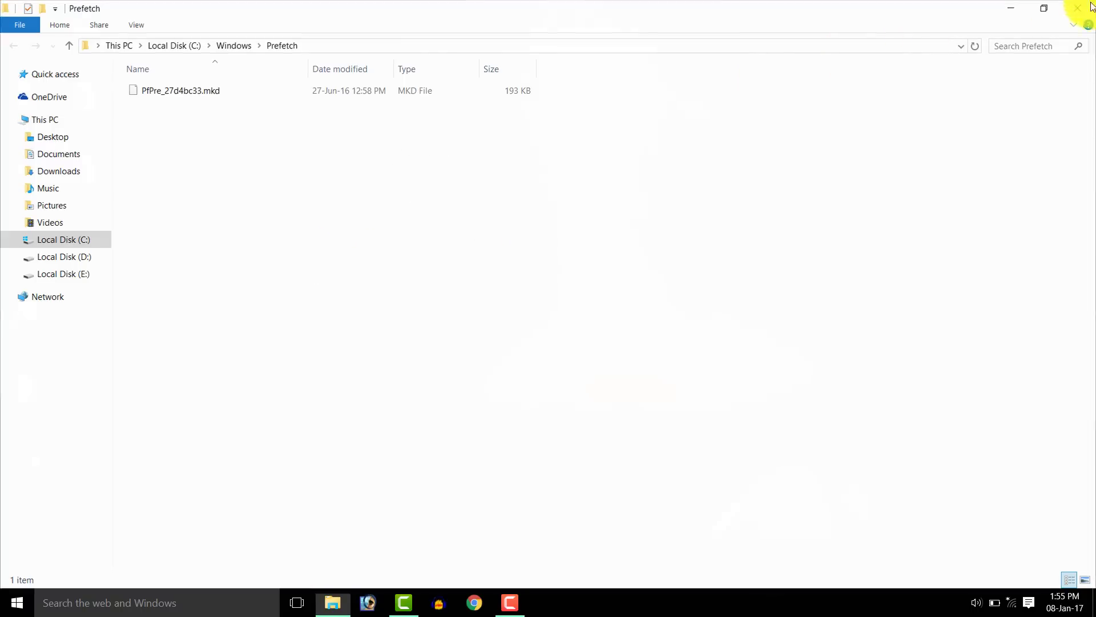
right_click(398, 138)
left_click(427, 183)
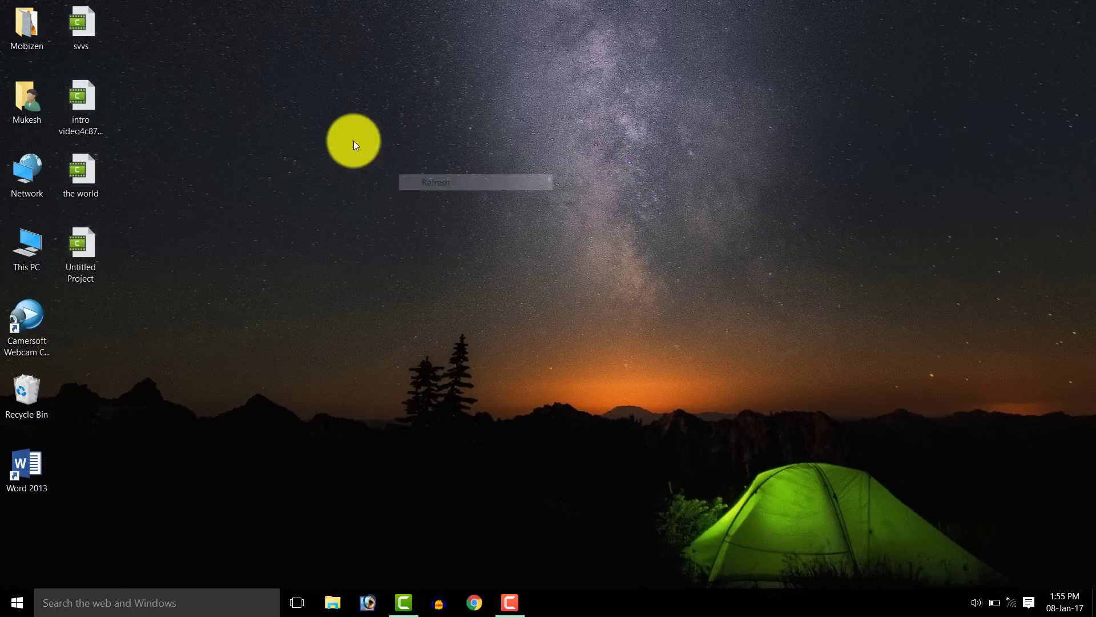
right_click(316, 115)
left_click(356, 160)
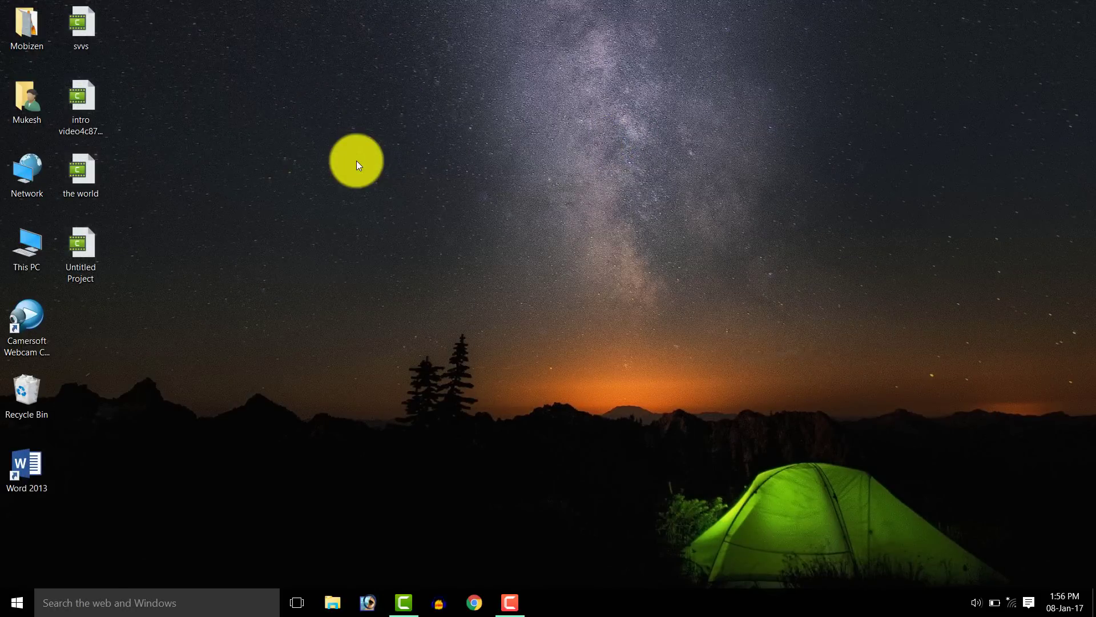
right_click(342, 138)
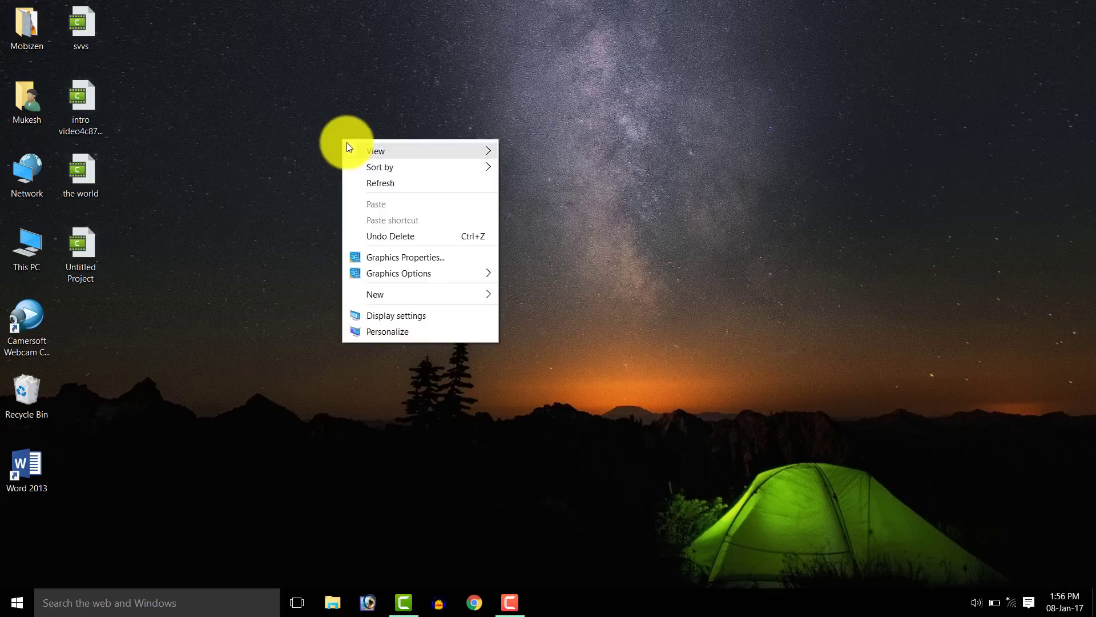
left_click(376, 182)
right_click(244, 81)
left_click(305, 127)
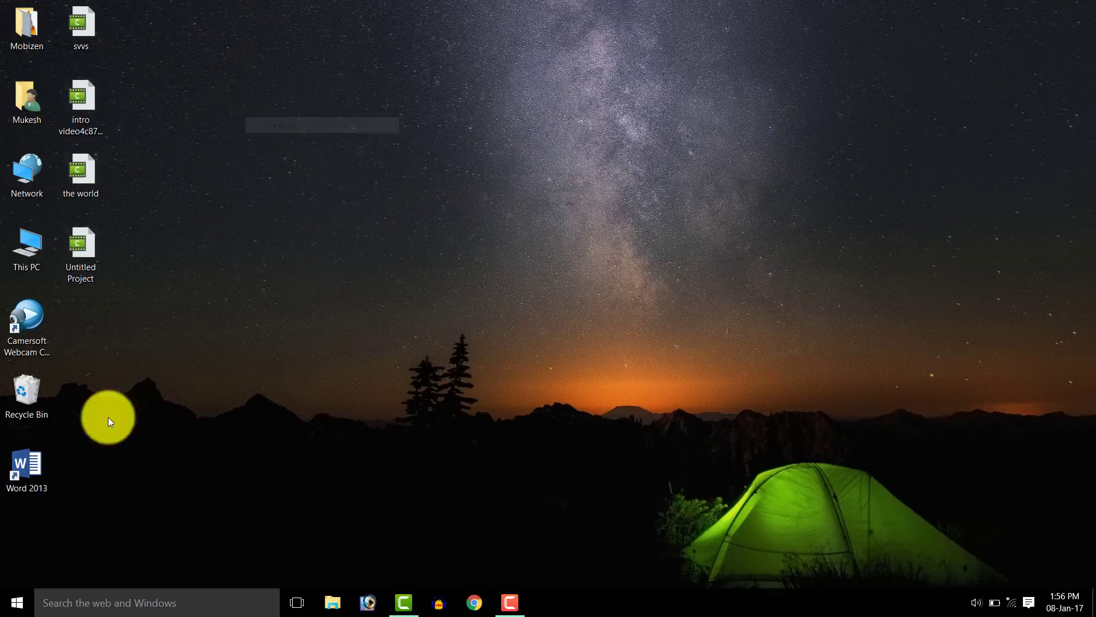
- Open the properties of Local Disk (C:) from This PC in File Explorer
left_click(18, 601)
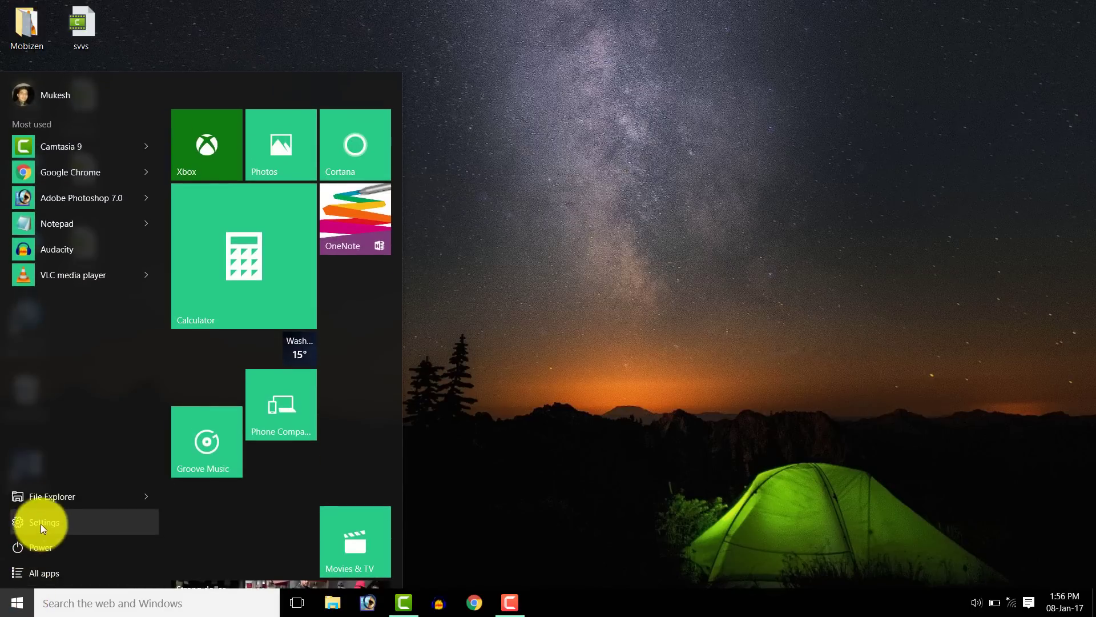
left_click(45, 498)
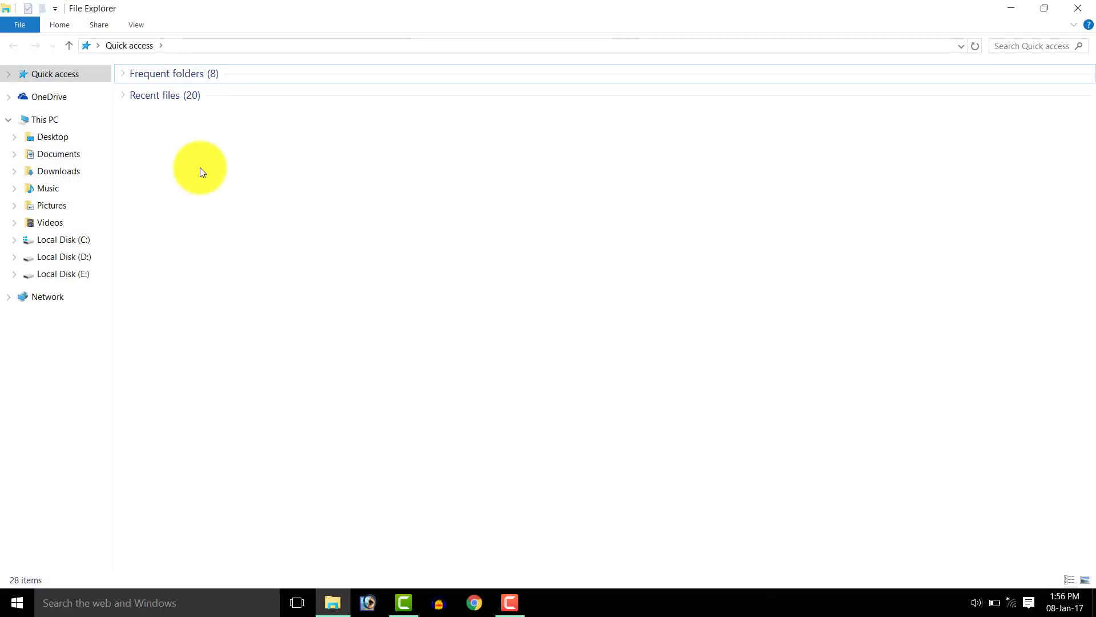
left_click(53, 122)
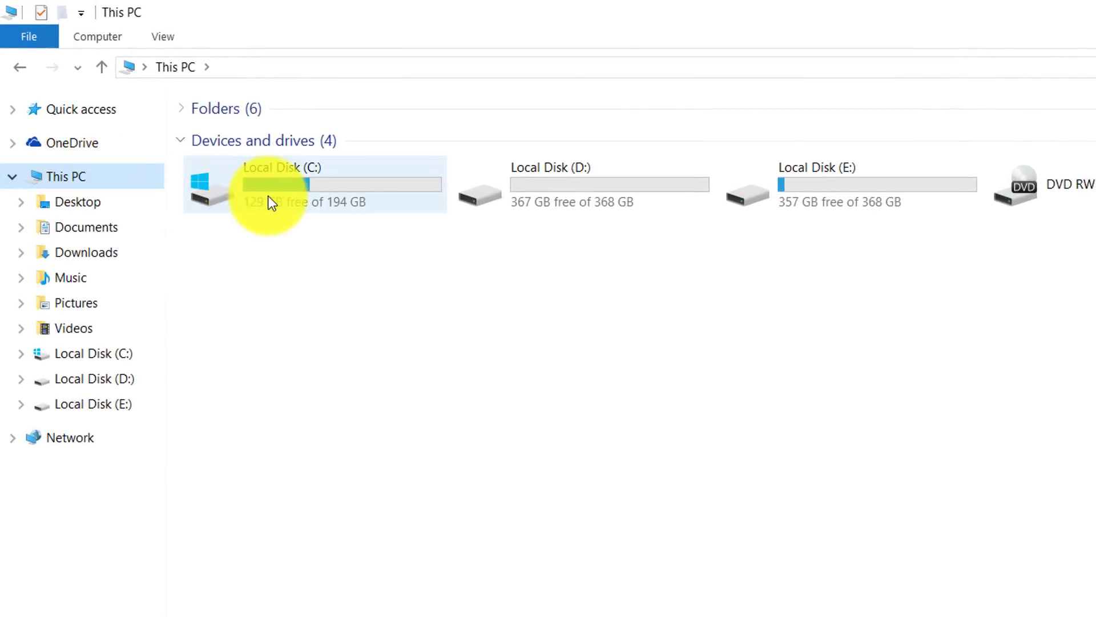
left_click(269, 201)
right_click(270, 201)
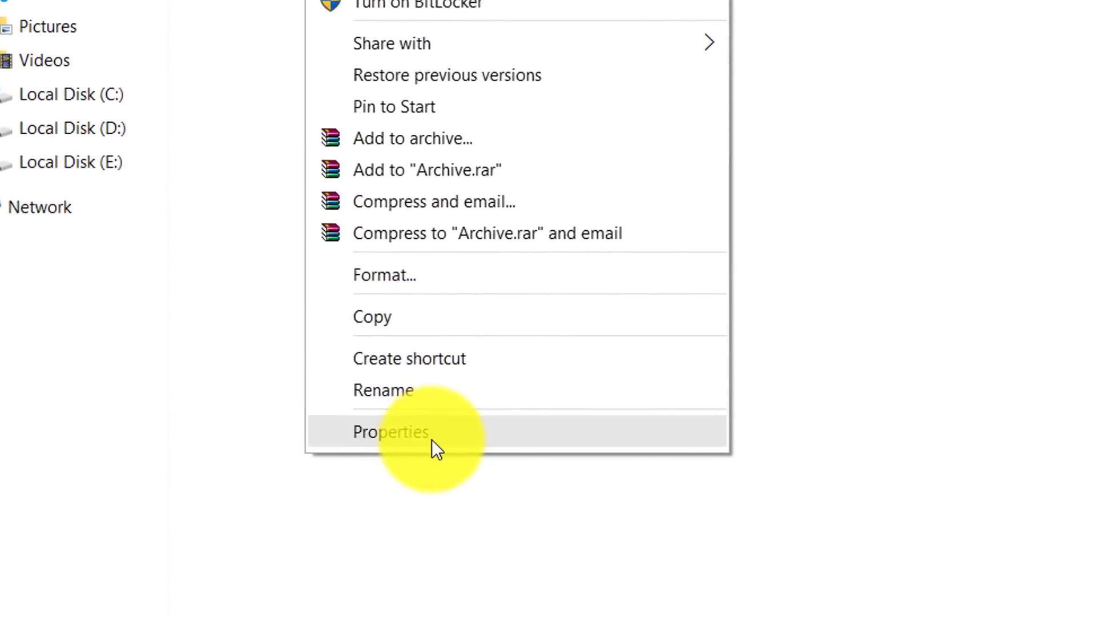
left_click(432, 438)
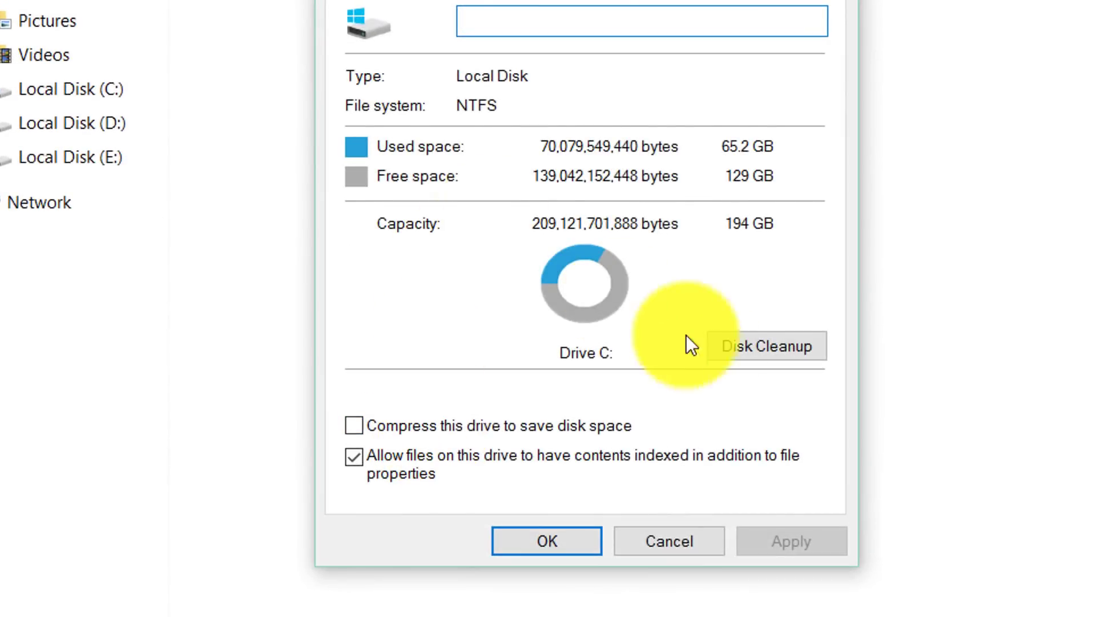
- Open Disk Cleanup for drive C: and select the setup log, error memory dump, archived and queued error reporting, Recycle Bin and temporary files
left_click(738, 345)
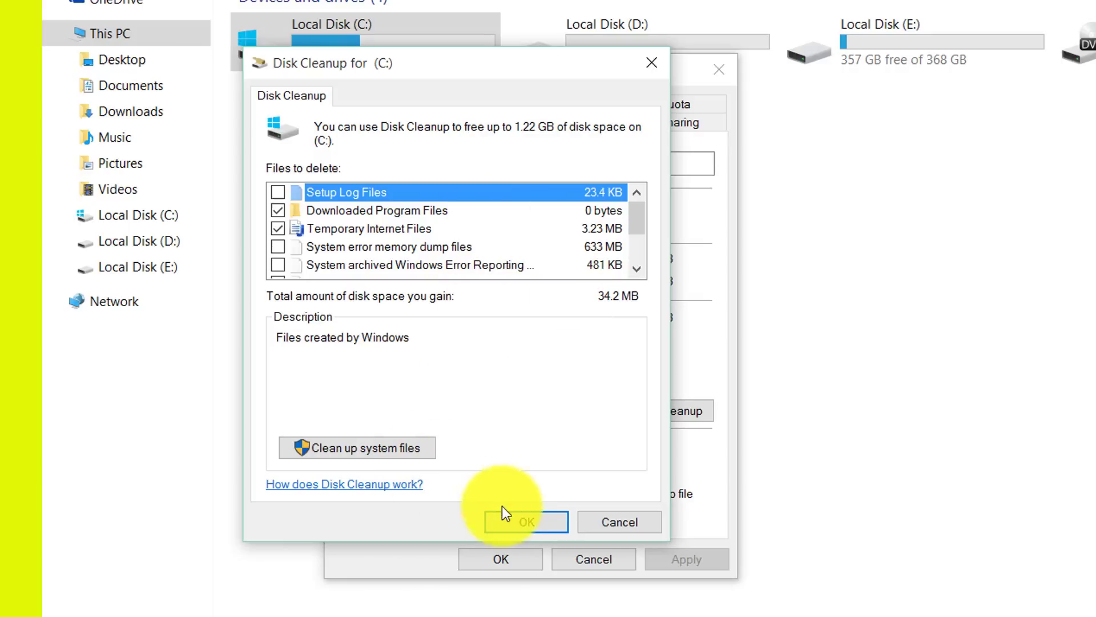
left_click(280, 191)
left_click(277, 249)
scroll(276, 251, "down", 1)
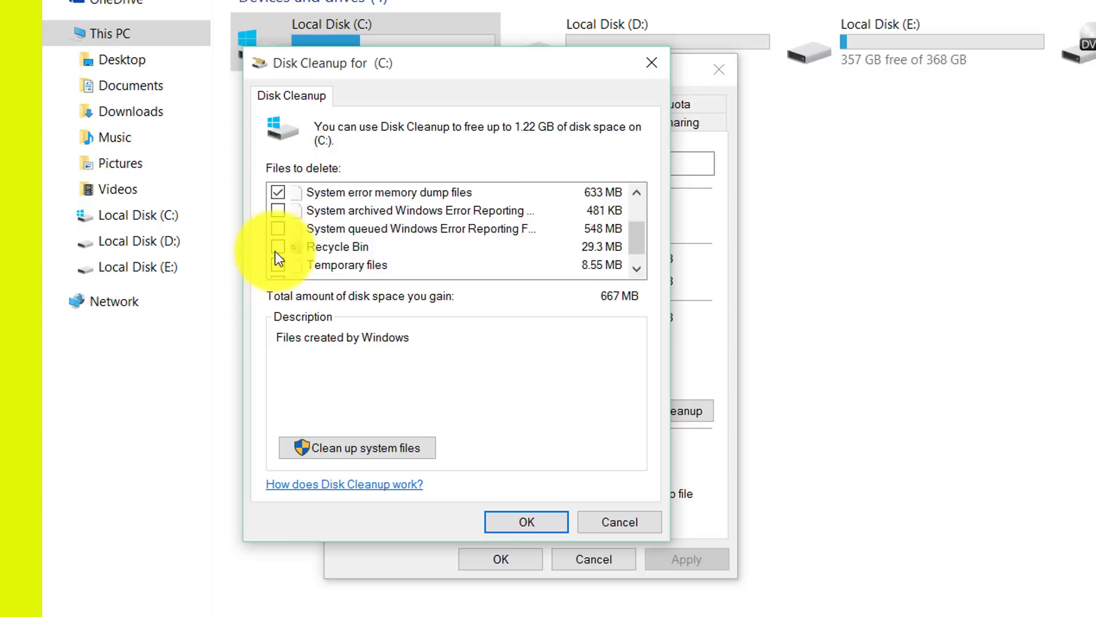
scroll(275, 251, "down", 1)
left_click(278, 192)
left_click(278, 210)
left_click(279, 227)
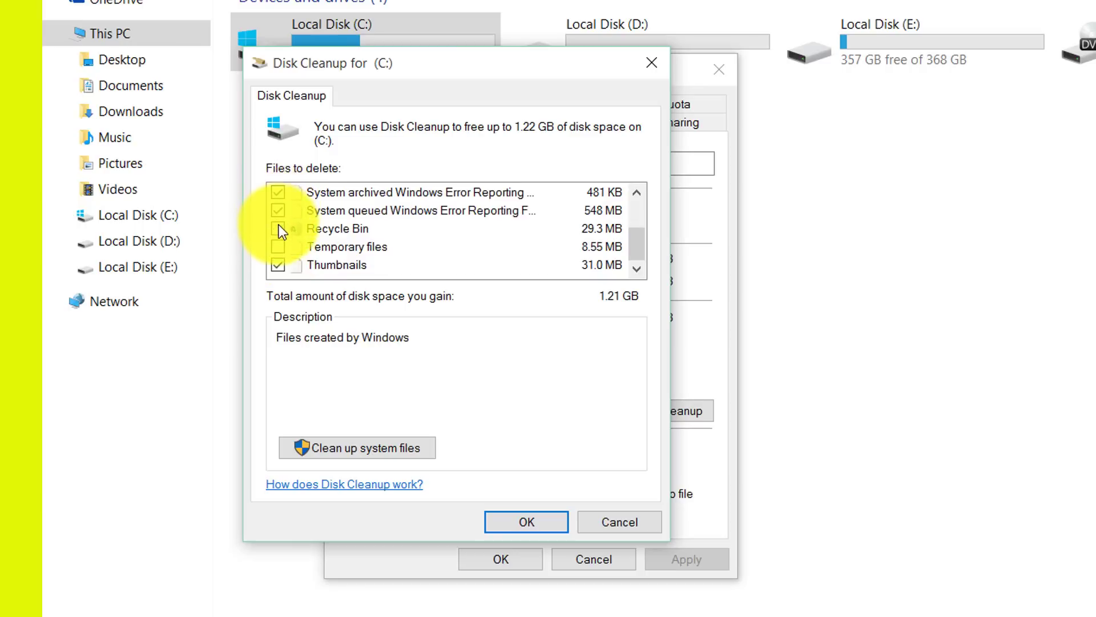
left_click(276, 246)
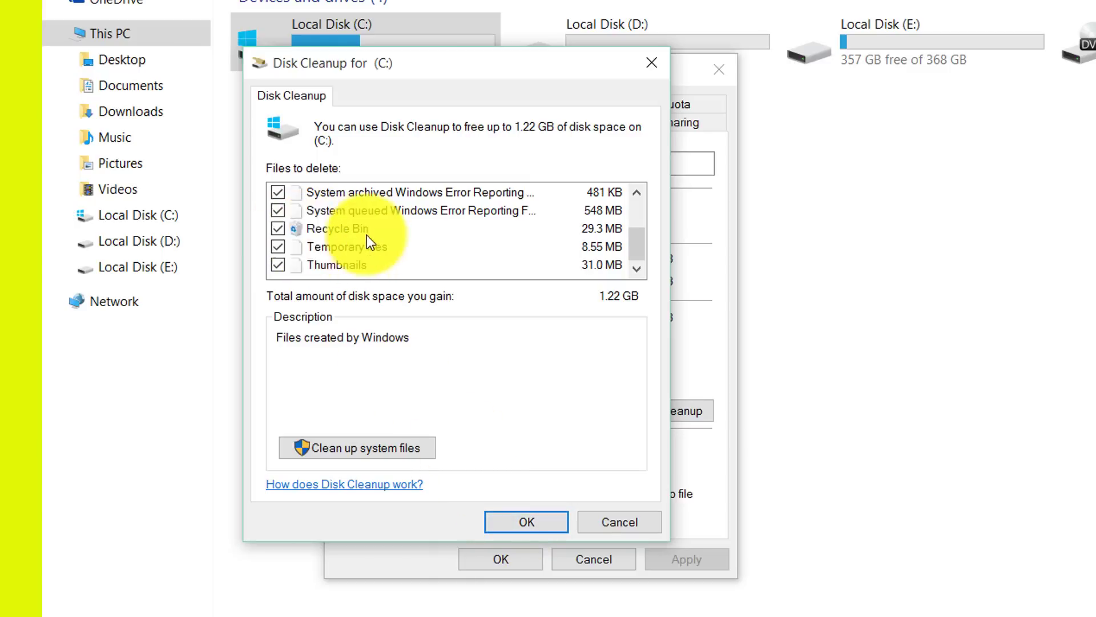
- Permanently delete the files selected in Disk Cleanup and close the Local Disk (C:) properties
left_click(513, 516)
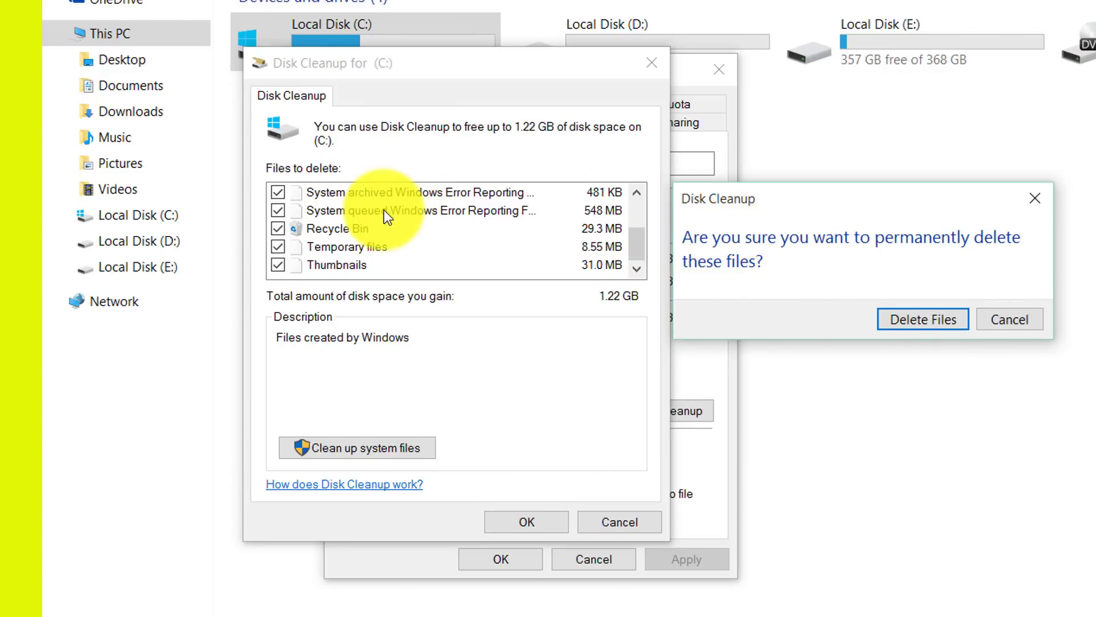
left_click(922, 323)
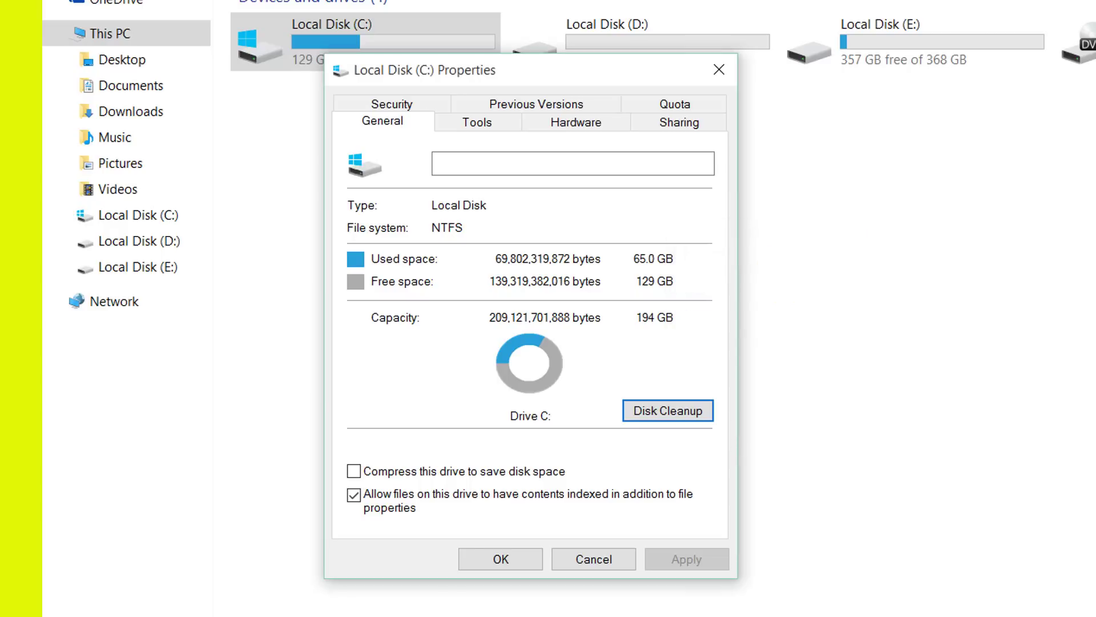
left_click(719, 69)
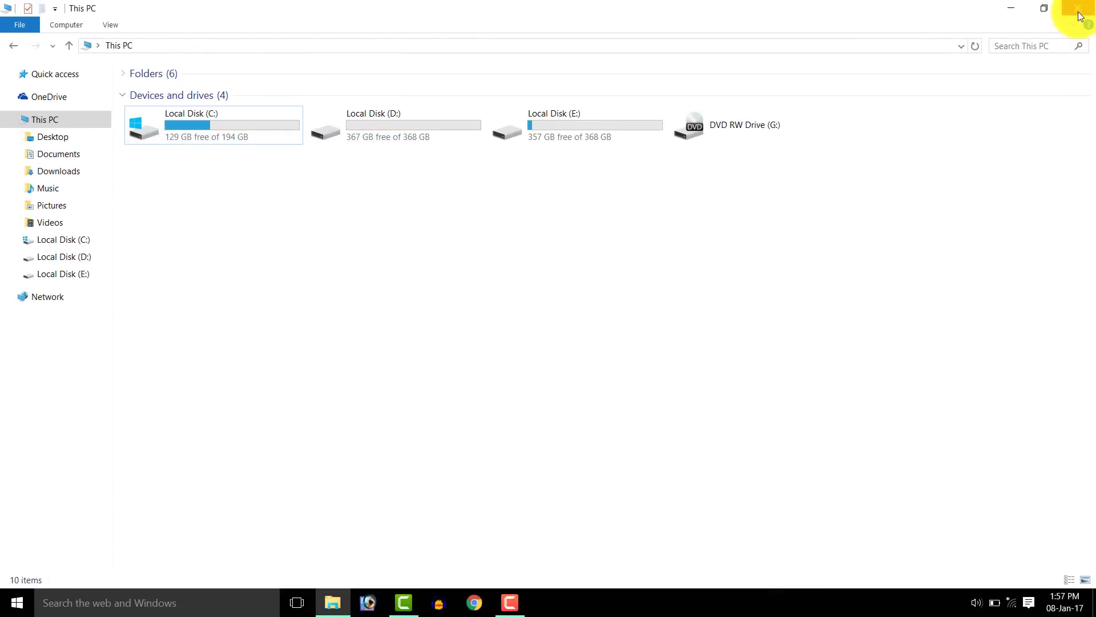
- Close the This PC window and refresh the desktop twice
left_click(1011, 8)
right_click(393, 186)
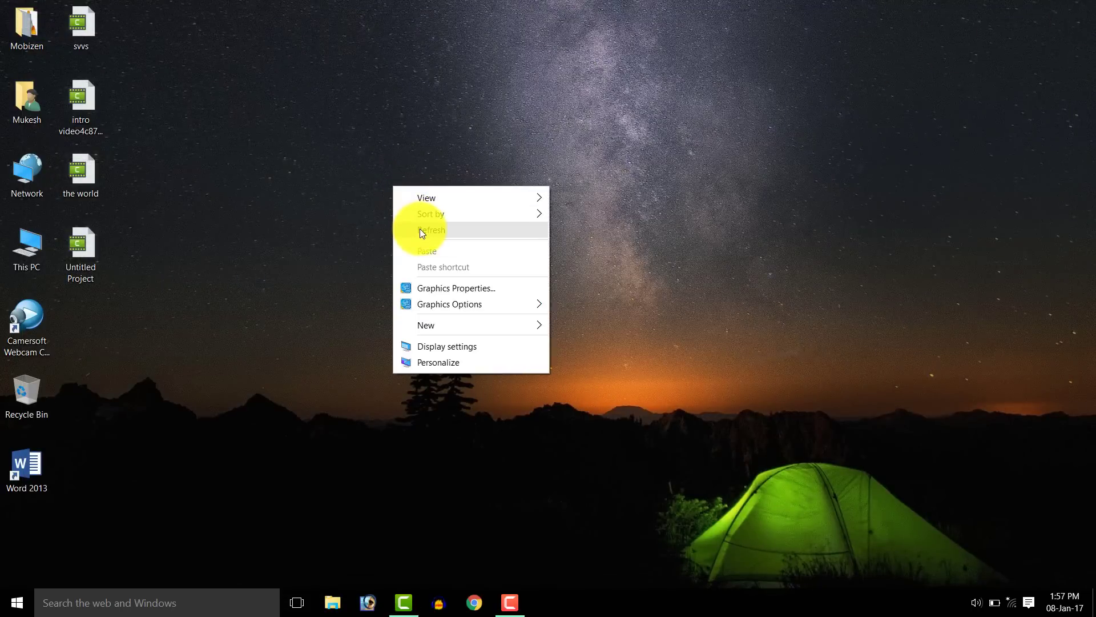
left_click(419, 229)
right_click(389, 117)
left_click(419, 164)
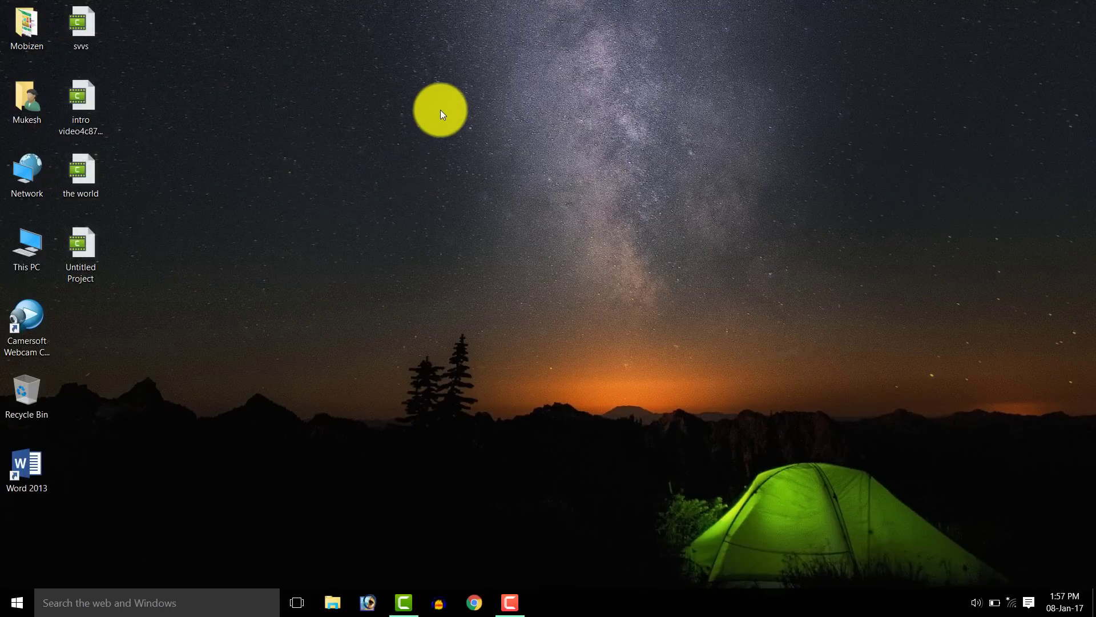
- Open System Configuration by running the command msconfig
key("super")
key("super+r")
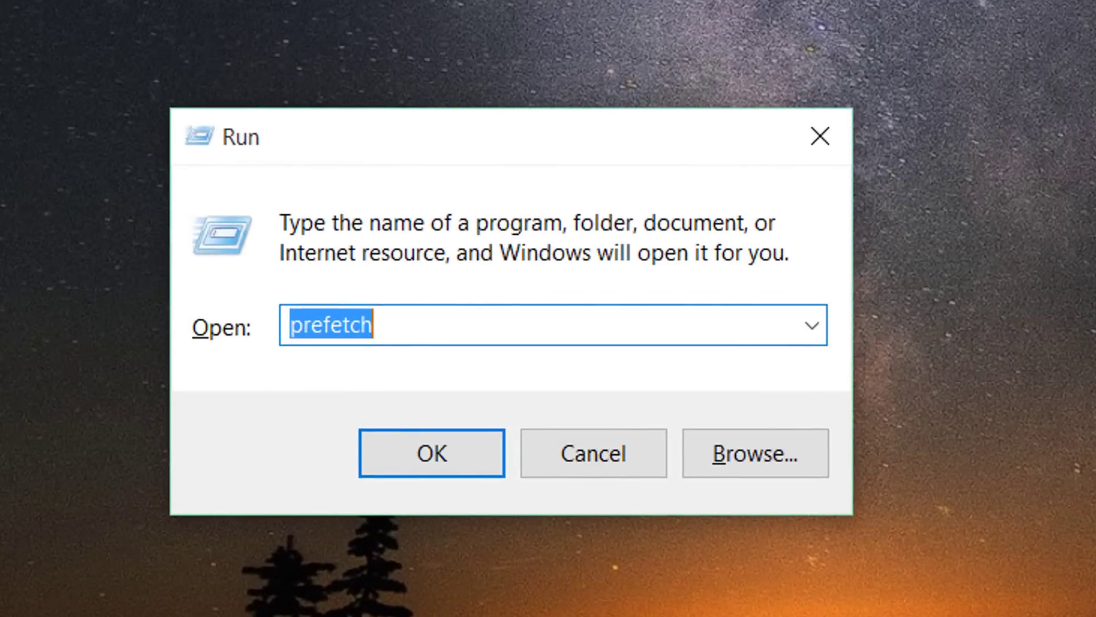
left_click(436, 331)
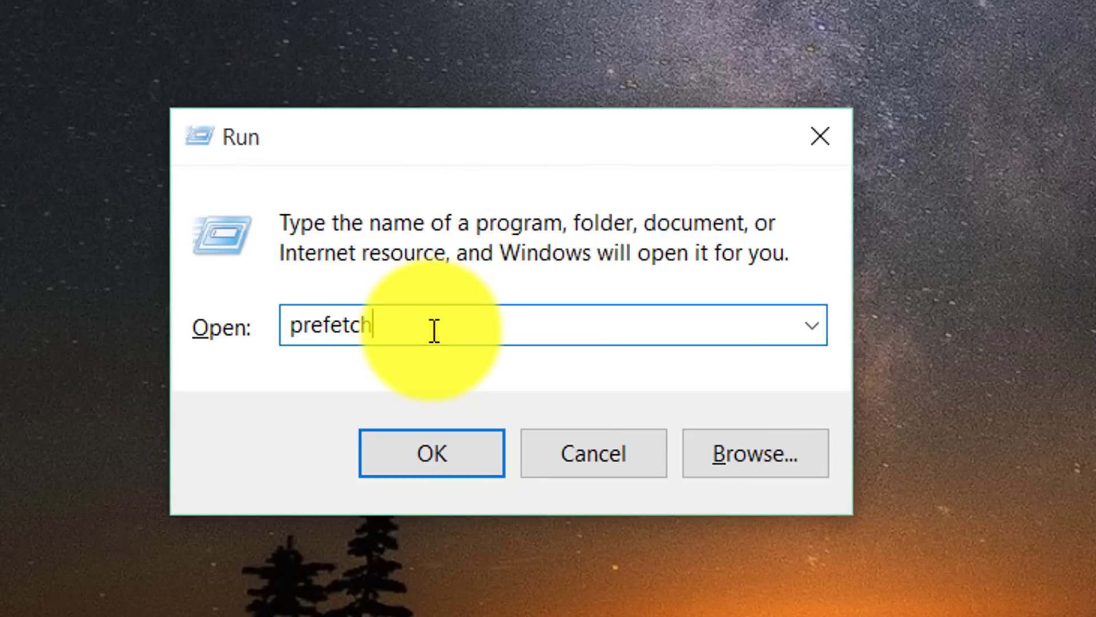
double_click(434, 331)
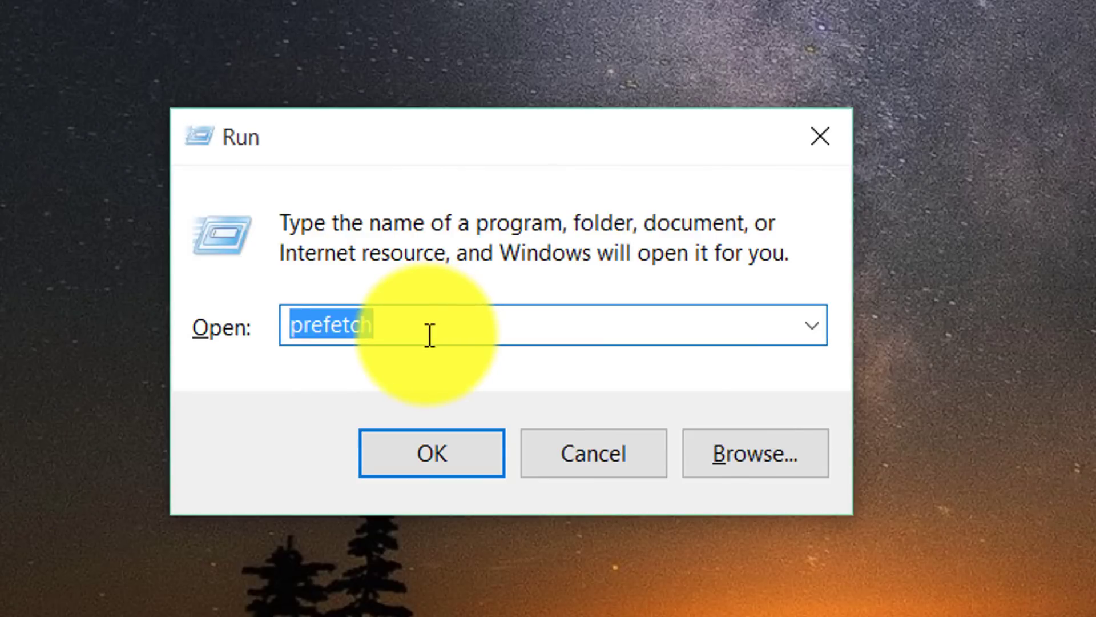
type("msc")
type("o")
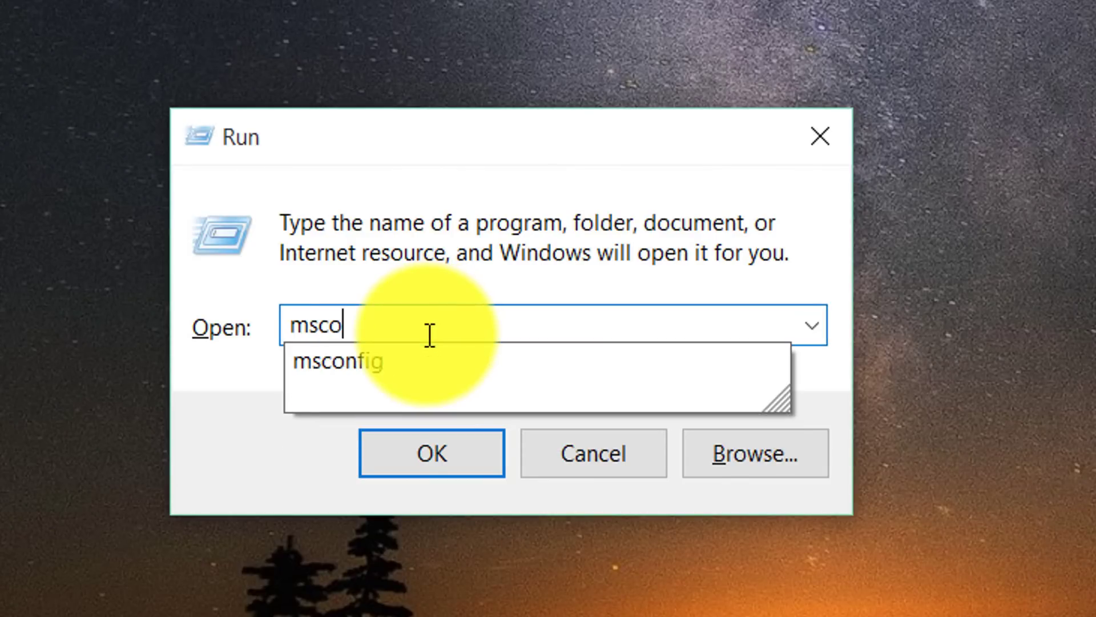
type("nfi")
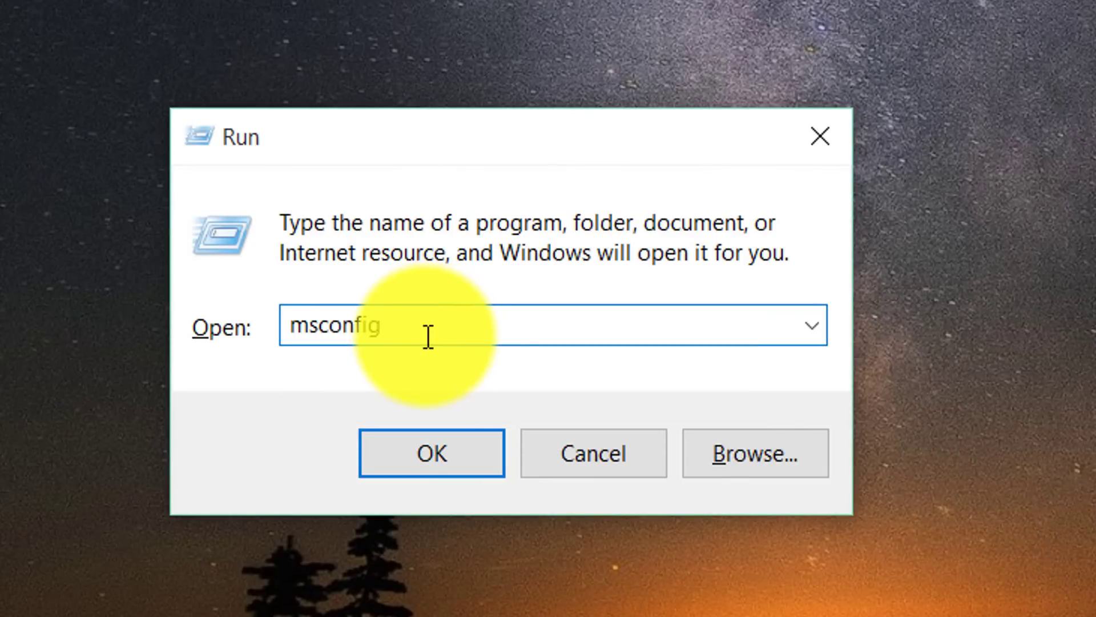
type("g")
left_click(445, 461)
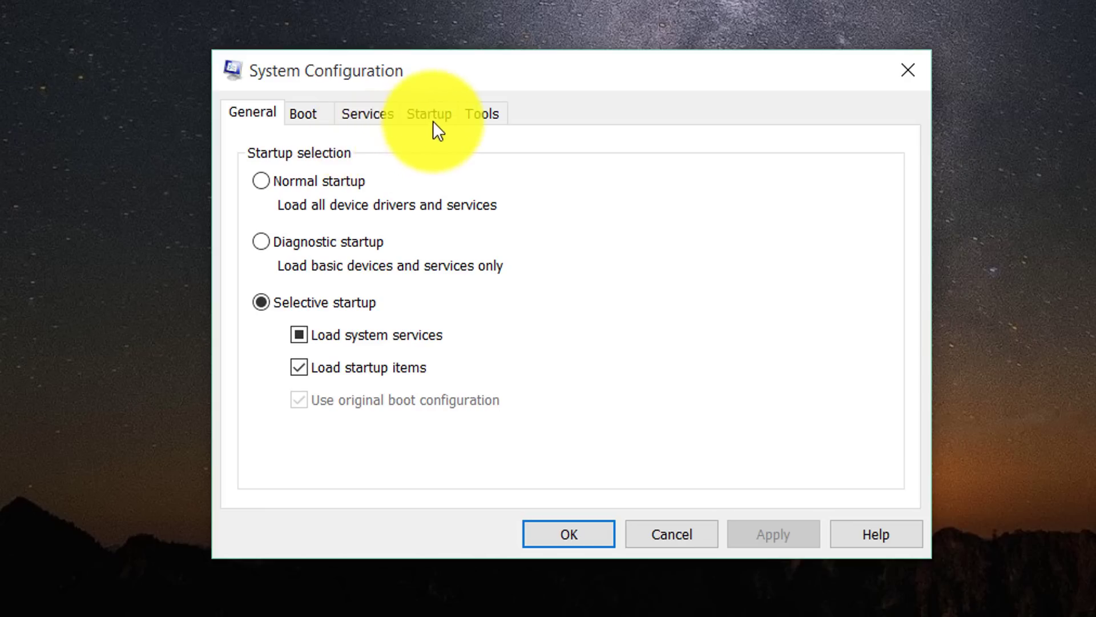
- Hide all Microsoft services in the System Configuration services list and look through the remaining services
left_click(434, 120)
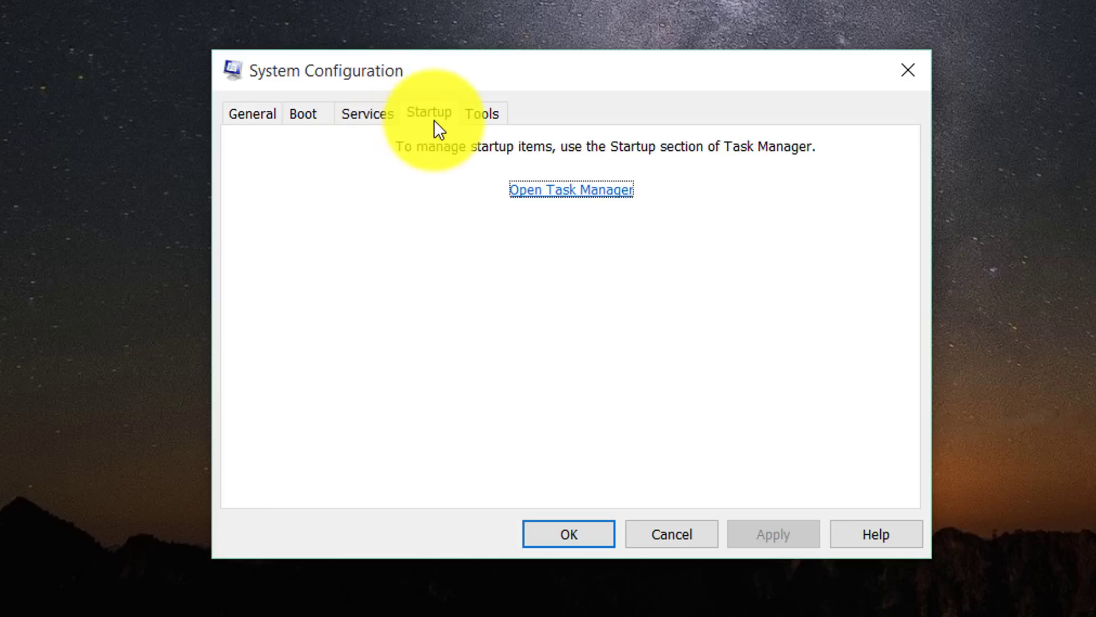
left_click(386, 118)
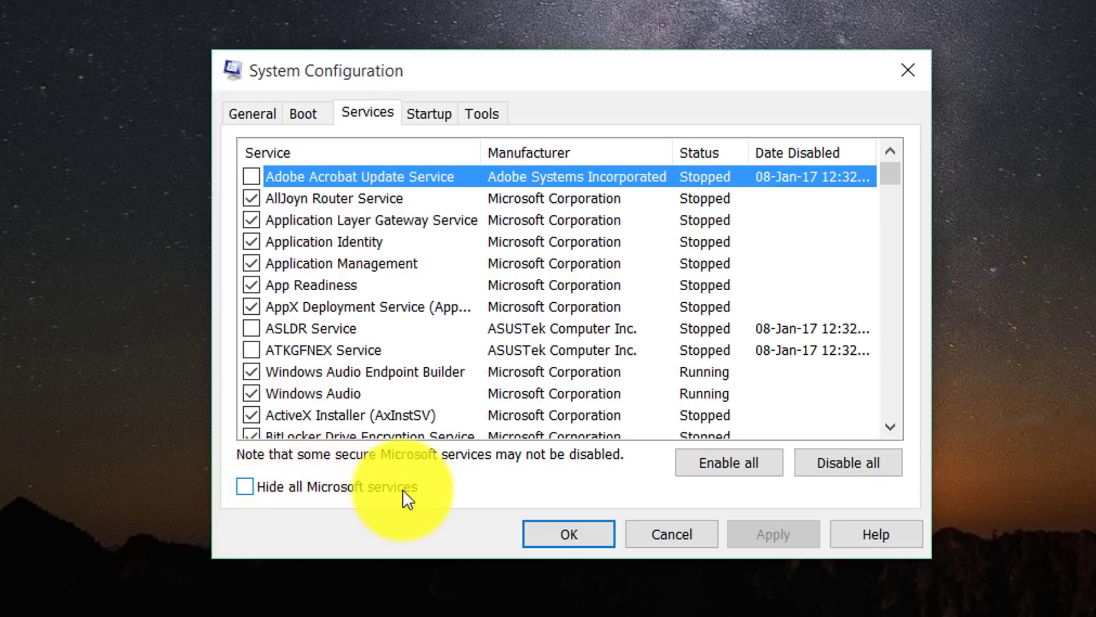
left_click(242, 488)
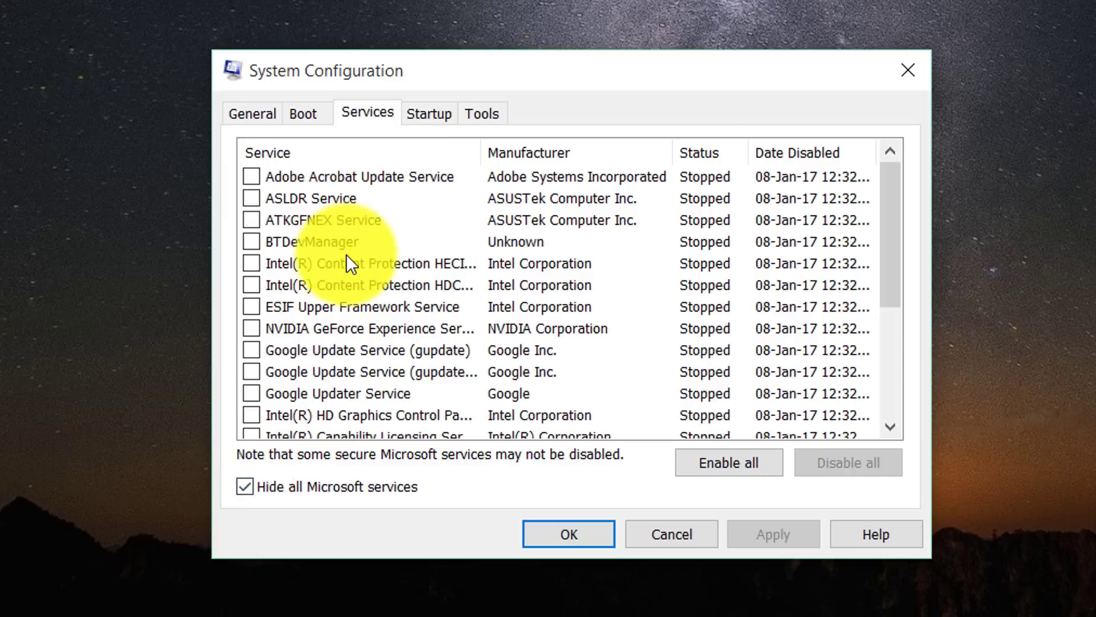
scroll(346, 254, "down", 3)
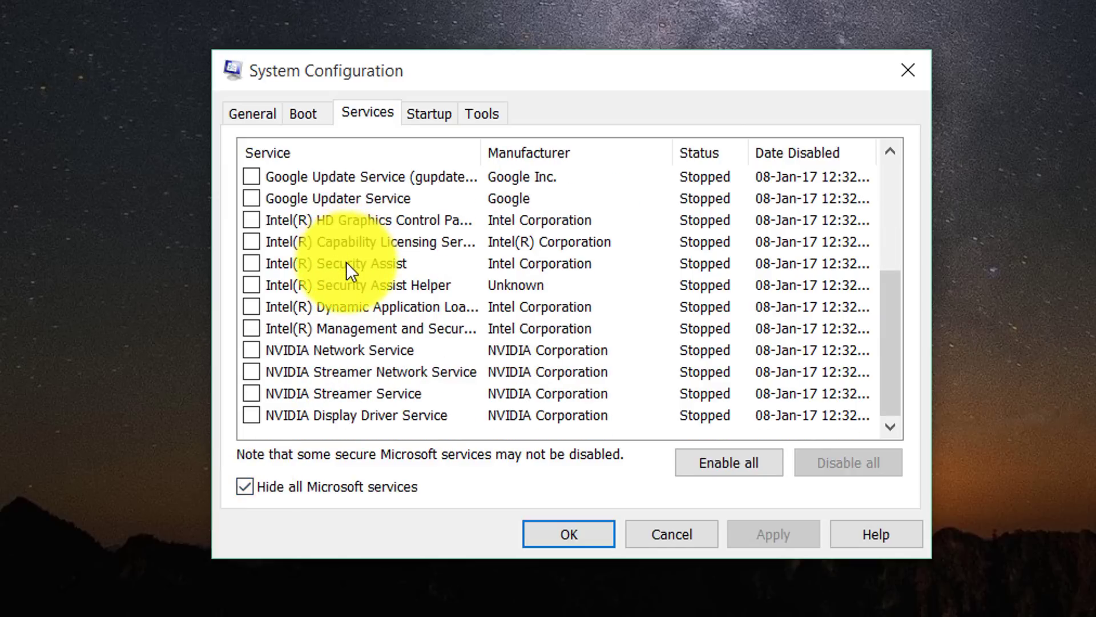
scroll(346, 262, "up", 3)
scroll(320, 342, "down", 3)
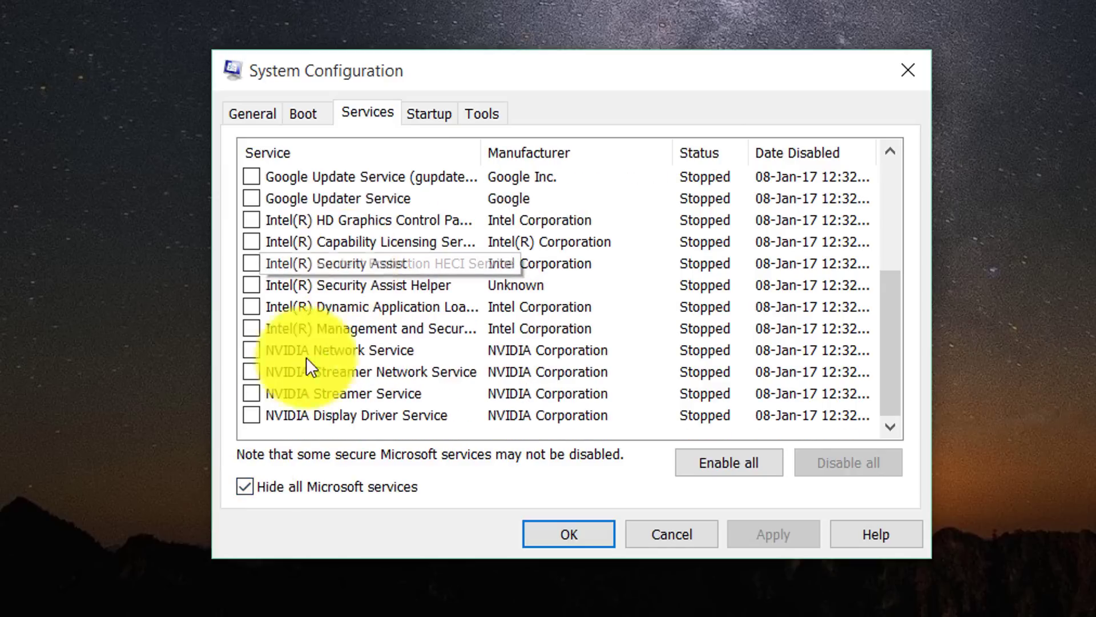
scroll(416, 289, "up", 3)
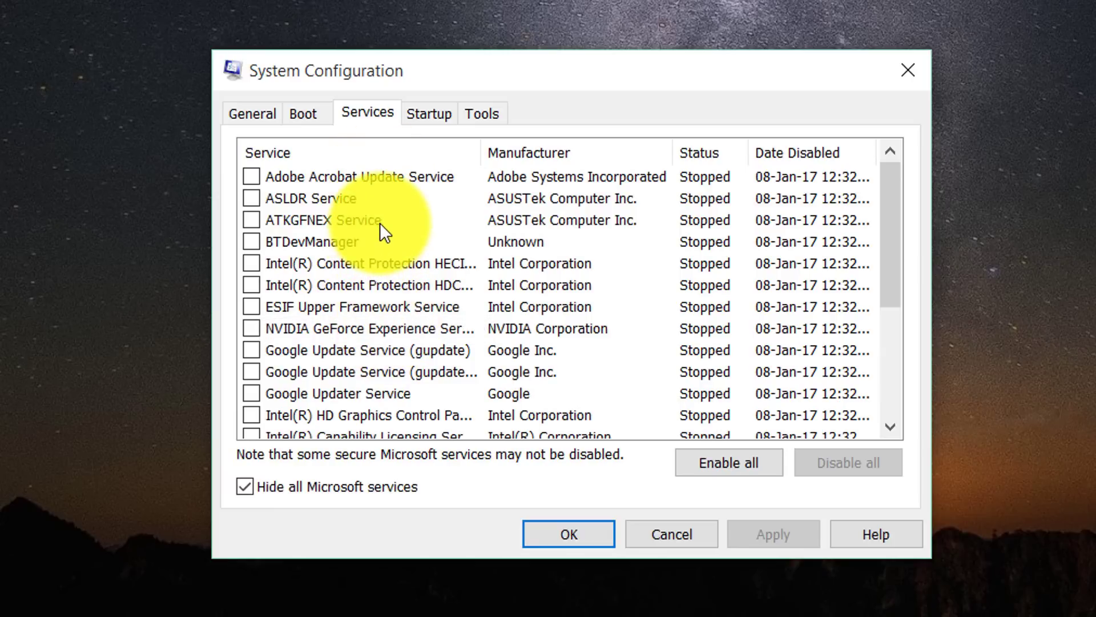
scroll(379, 223, "down", 3)
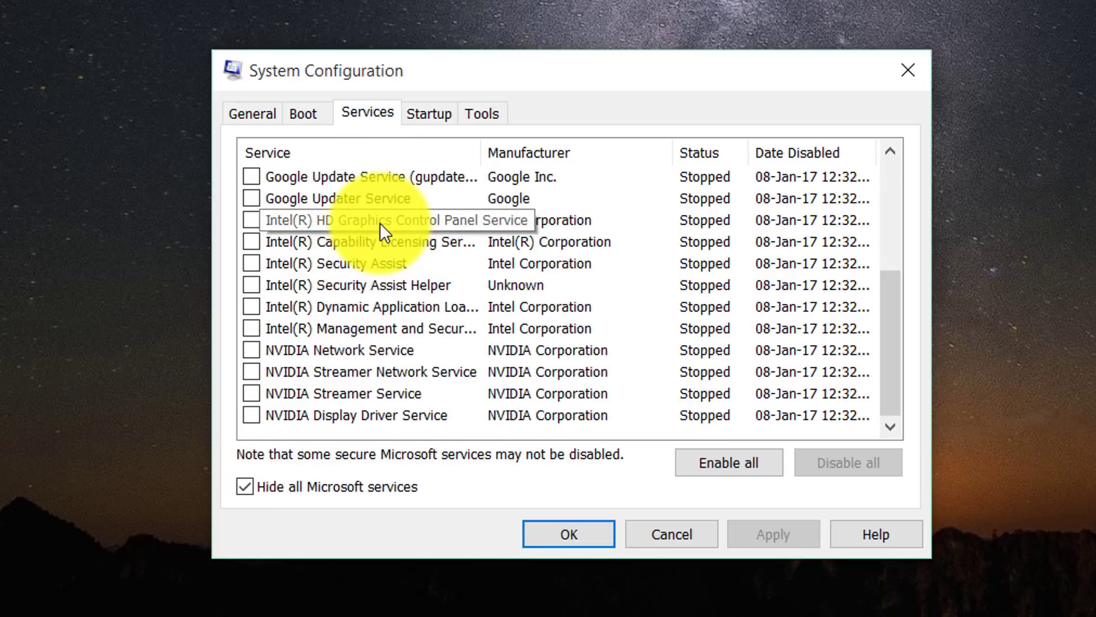
scroll(379, 223, "up", 3)
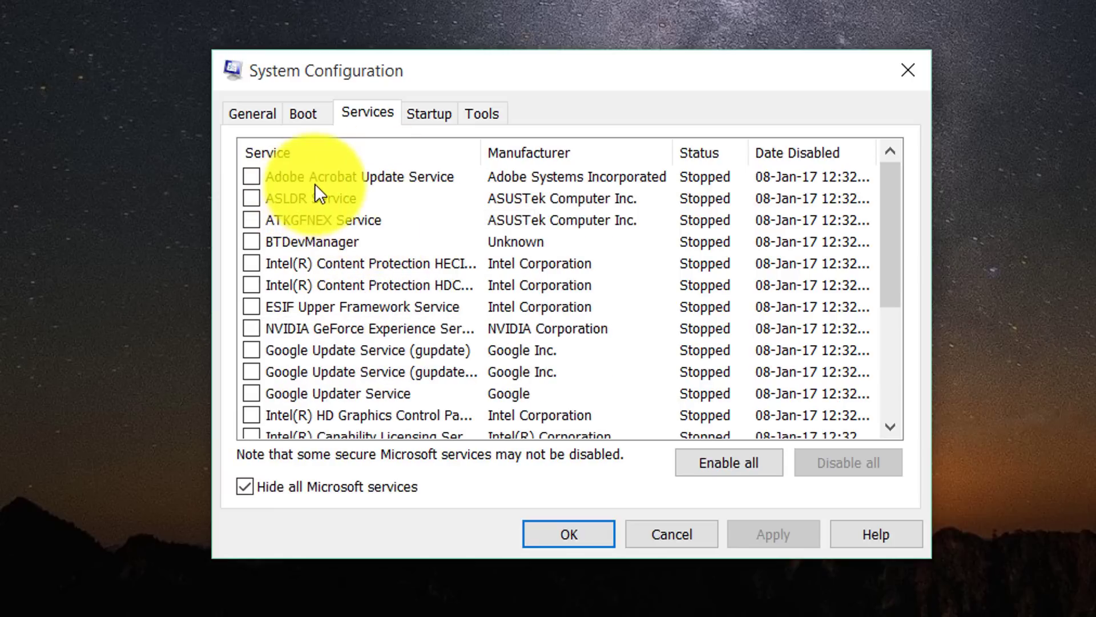
scroll(320, 186, "down", 3)
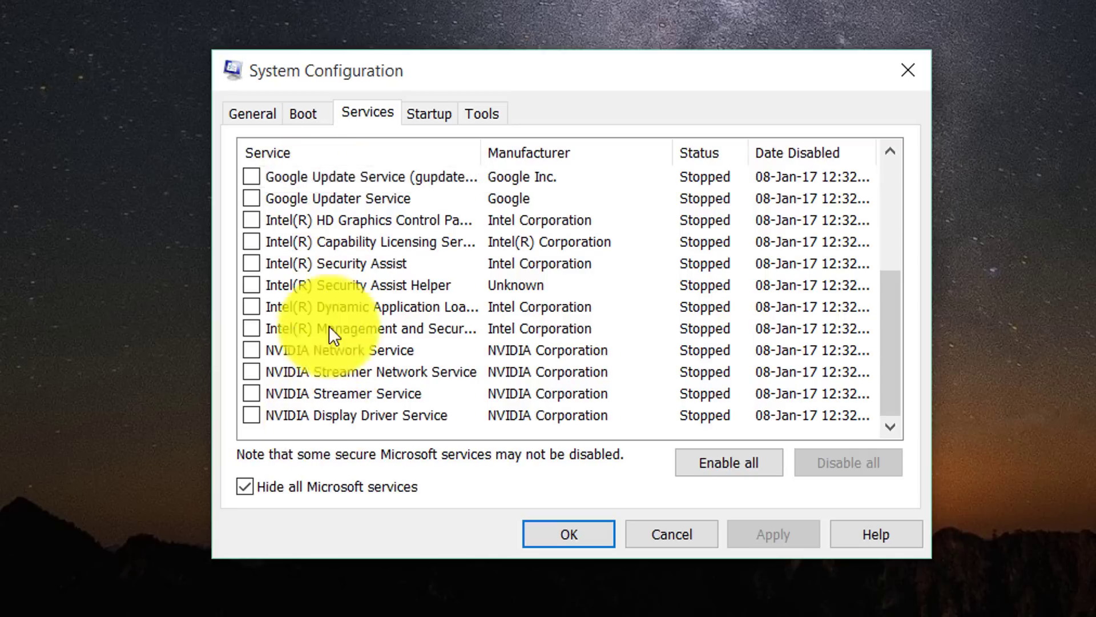
left_click(255, 177)
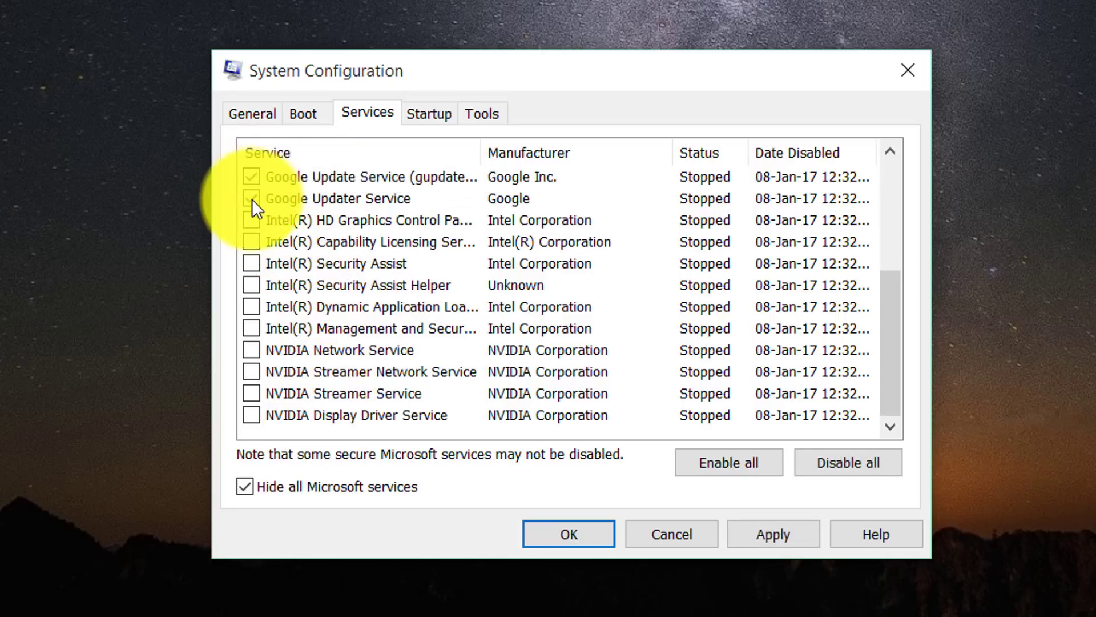
left_click(252, 199)
left_click(252, 221)
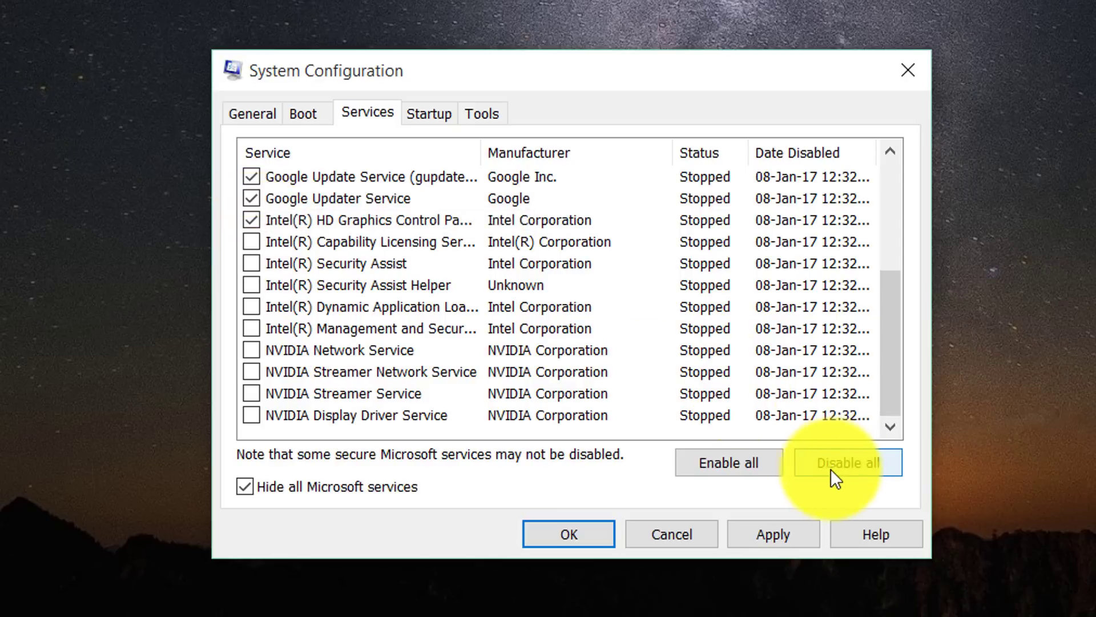
left_click(249, 217)
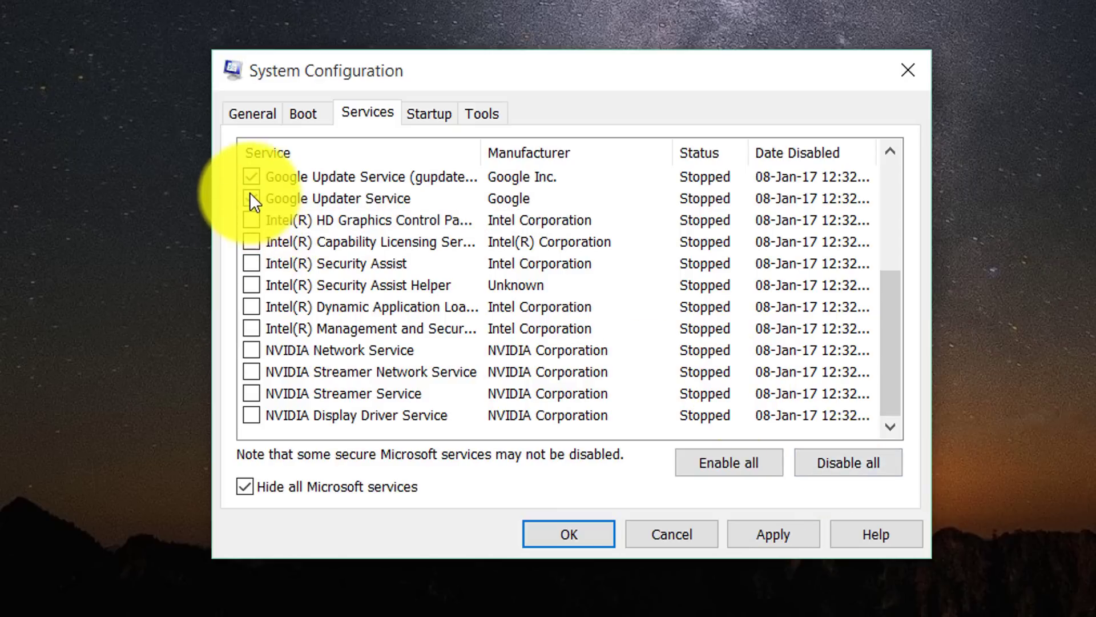
left_click(249, 177)
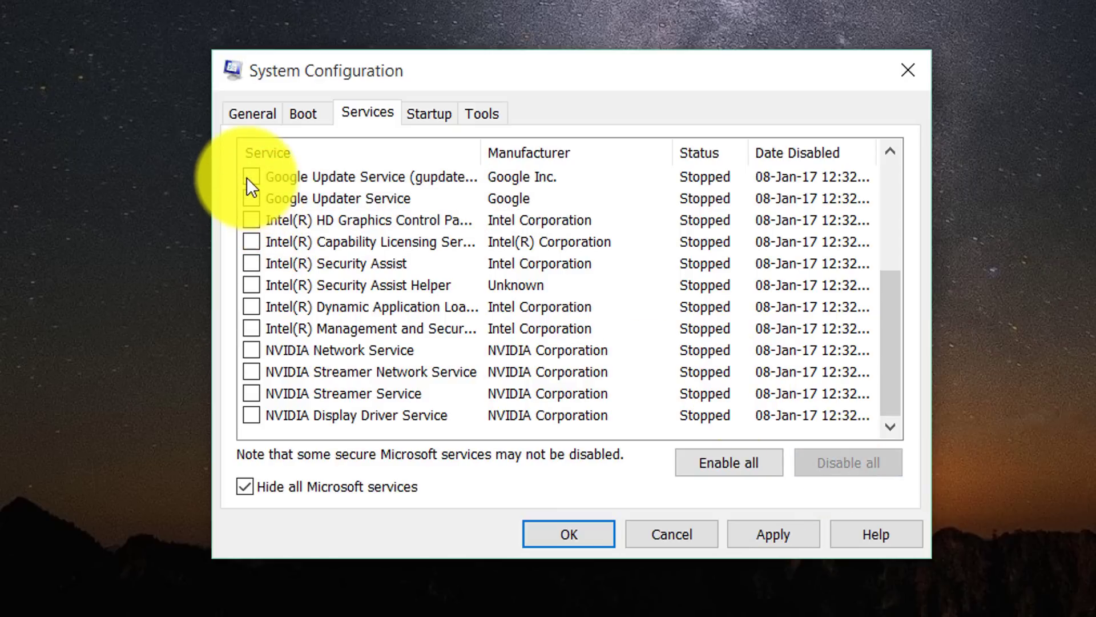
- Apply the configuration with all non-Microsoft services disabled, exit without restarting, and refresh the desktop
scroll(358, 286, "up", 3)
scroll(357, 267, "down", 3)
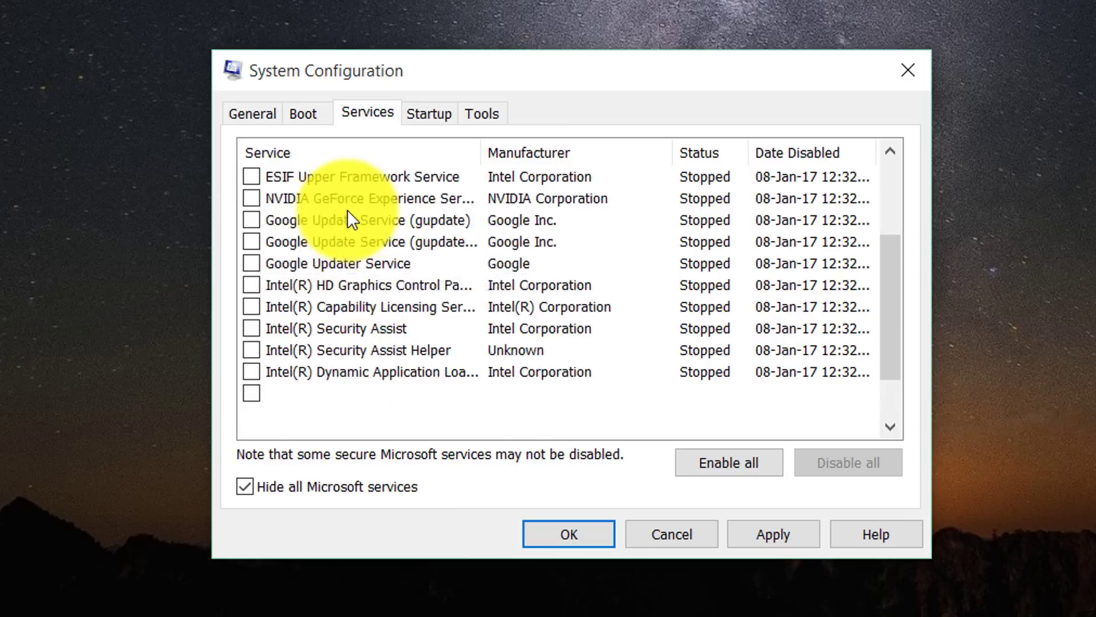
left_click(765, 536)
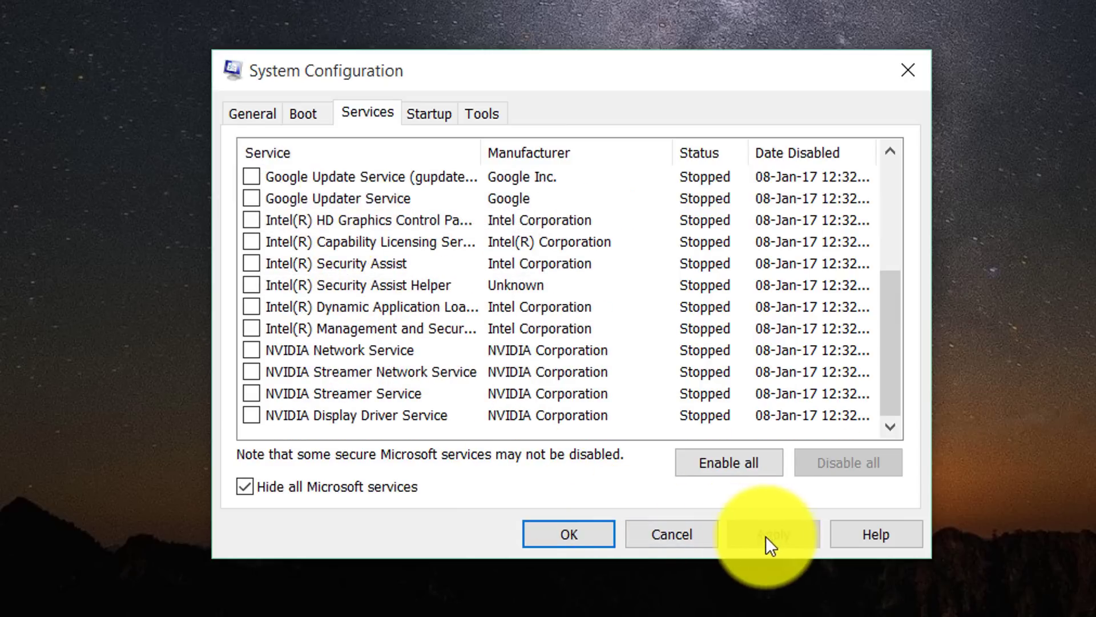
left_click(576, 532)
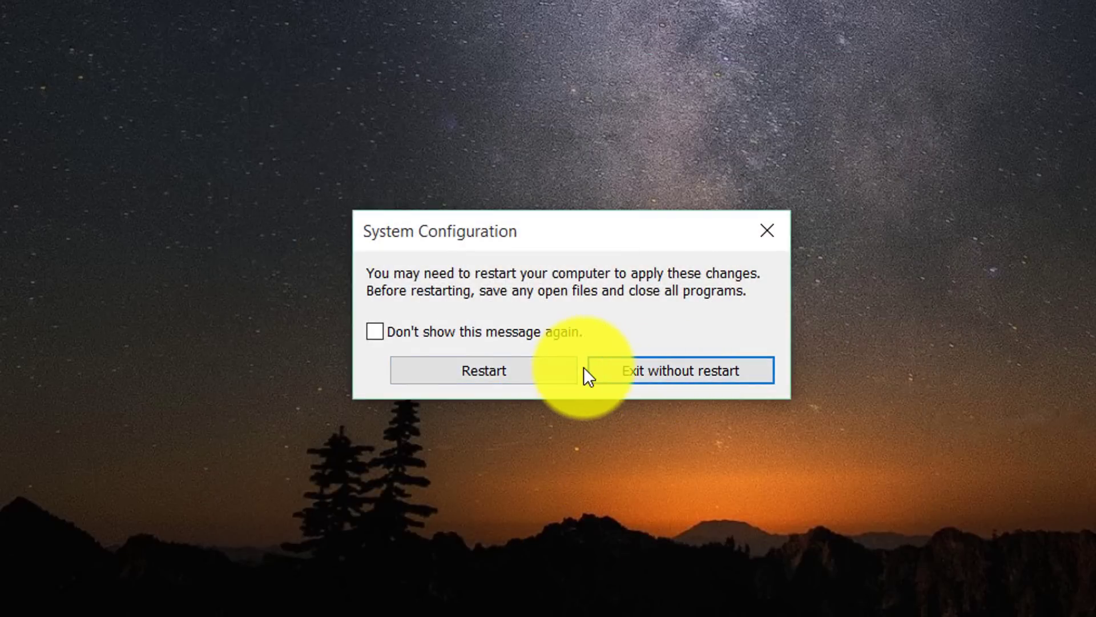
left_click(627, 366)
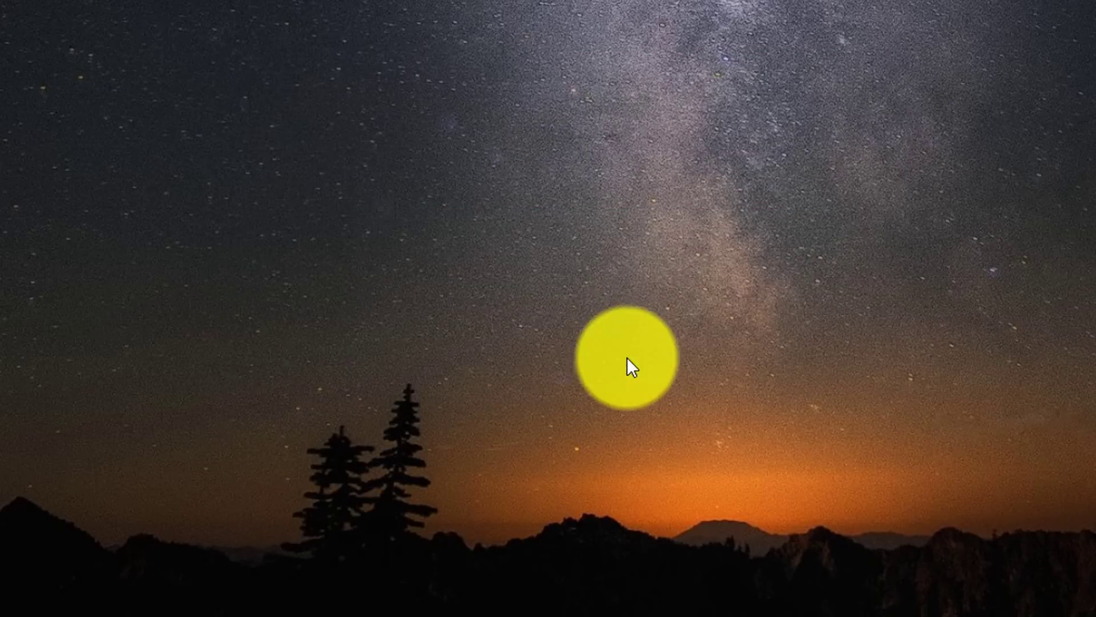
right_click(433, 28)
left_click(485, 108)
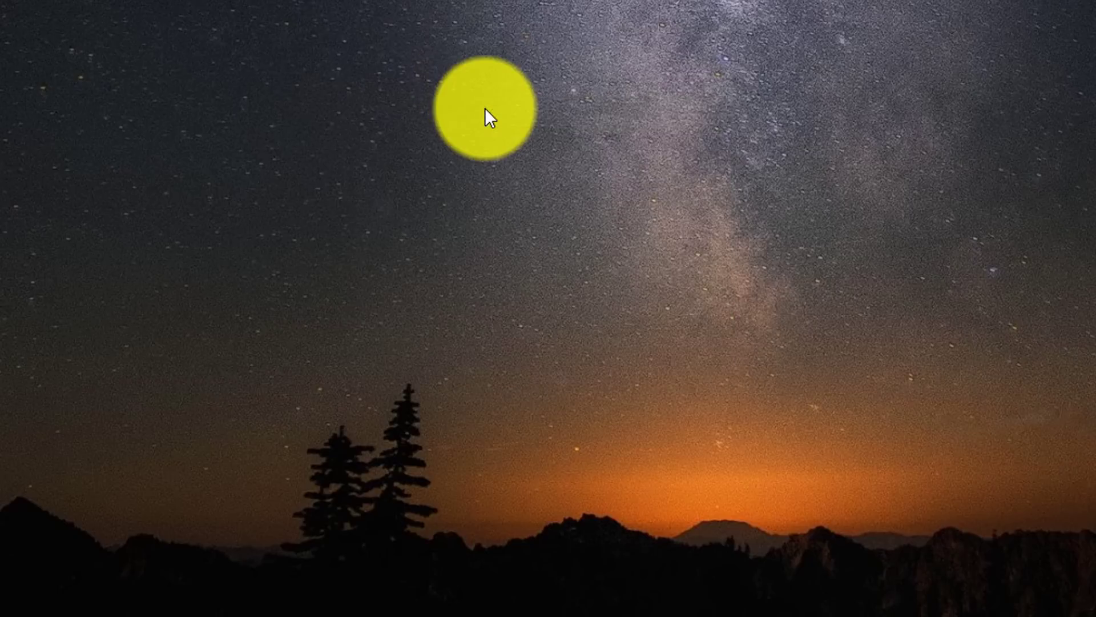